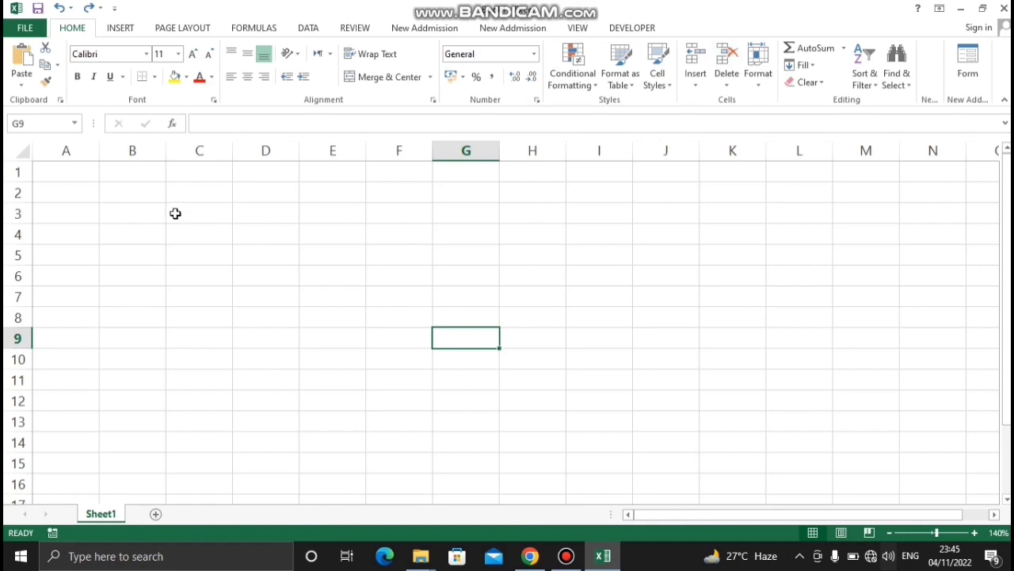
Enter the headers No, Day and Month in cells B3, C3 and D3
left_click(154, 214)
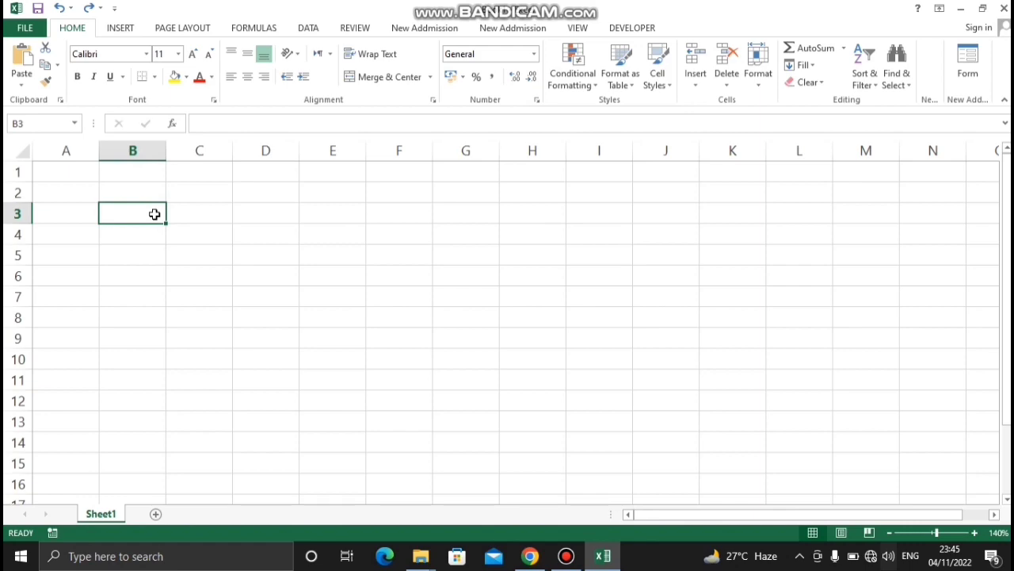
type("No")
key("Tab")
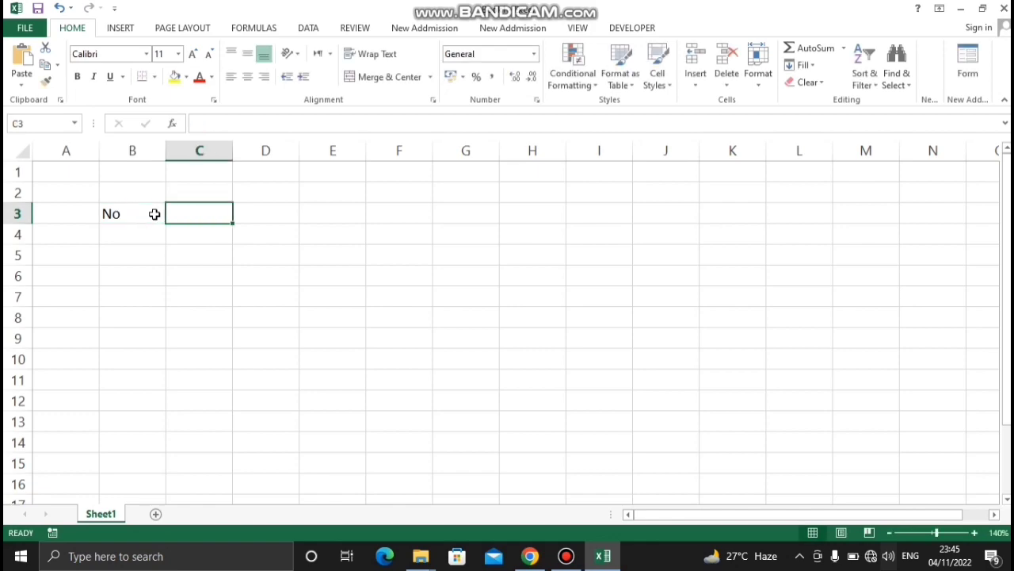
type("Day")
key("Tab")
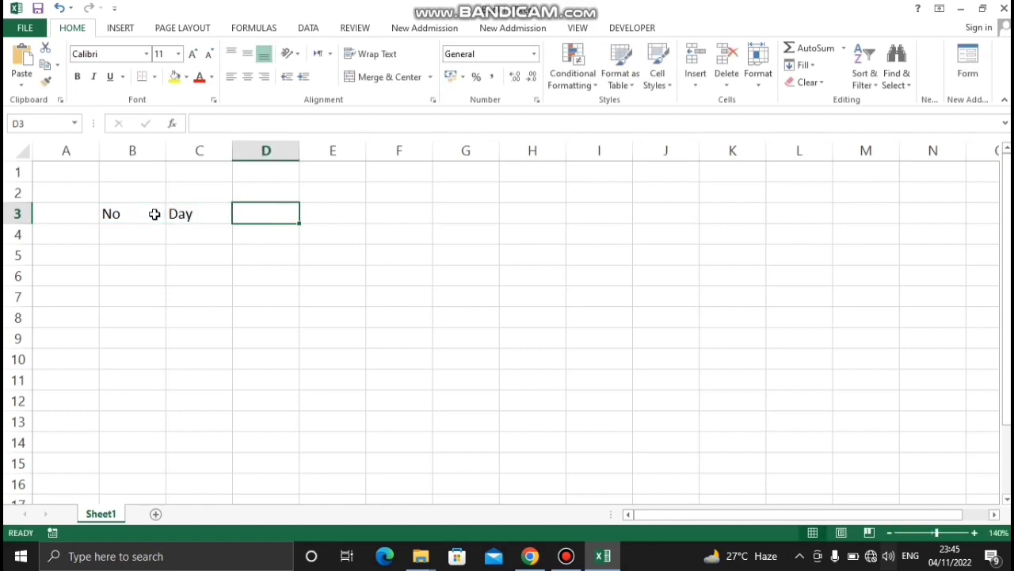
type("Month")
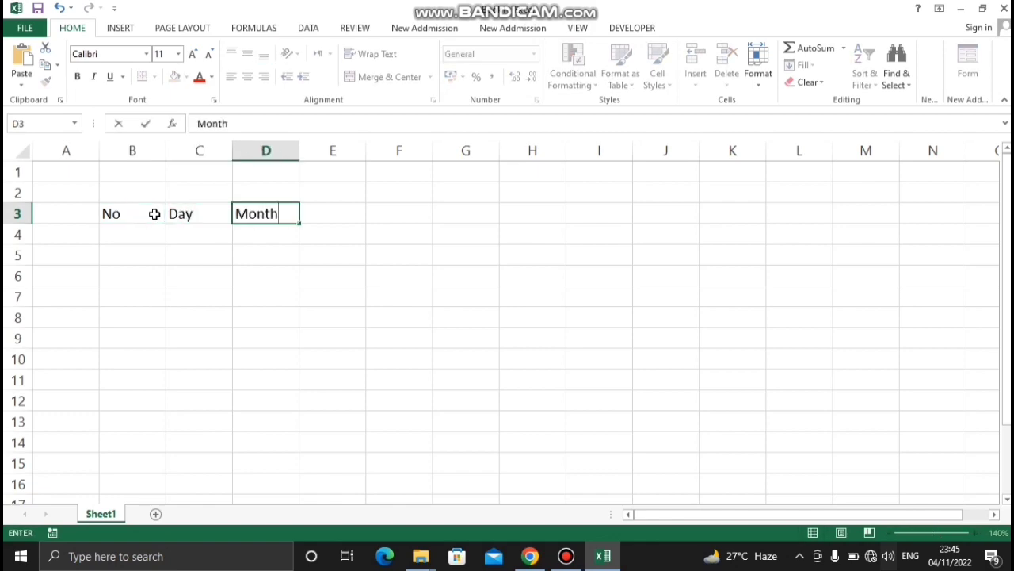
key("Tab")
Enter the headers Years and Time in cells E3 and F3
type("y")
key("BackSpace")
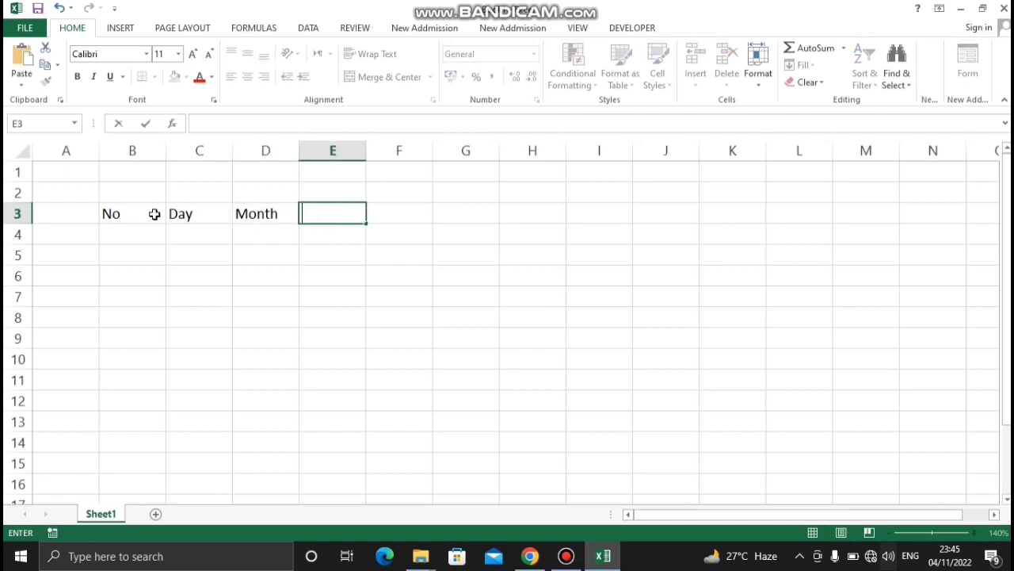
type("Uea")
key("BackSpace")
key("BackSpace")
key("BackSpace")
type("Years")
key("Tab")
type("Time")
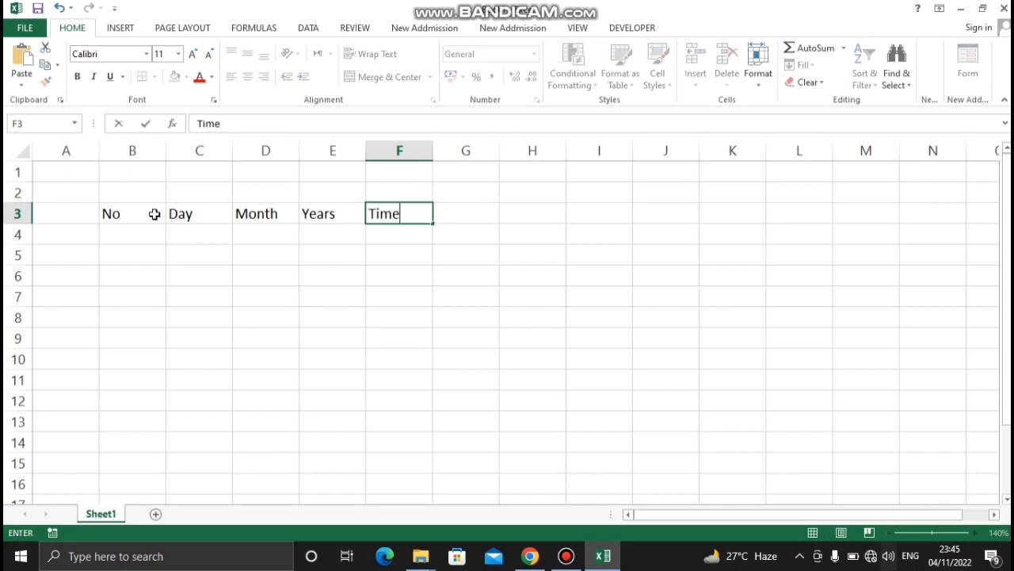
key("Tab")
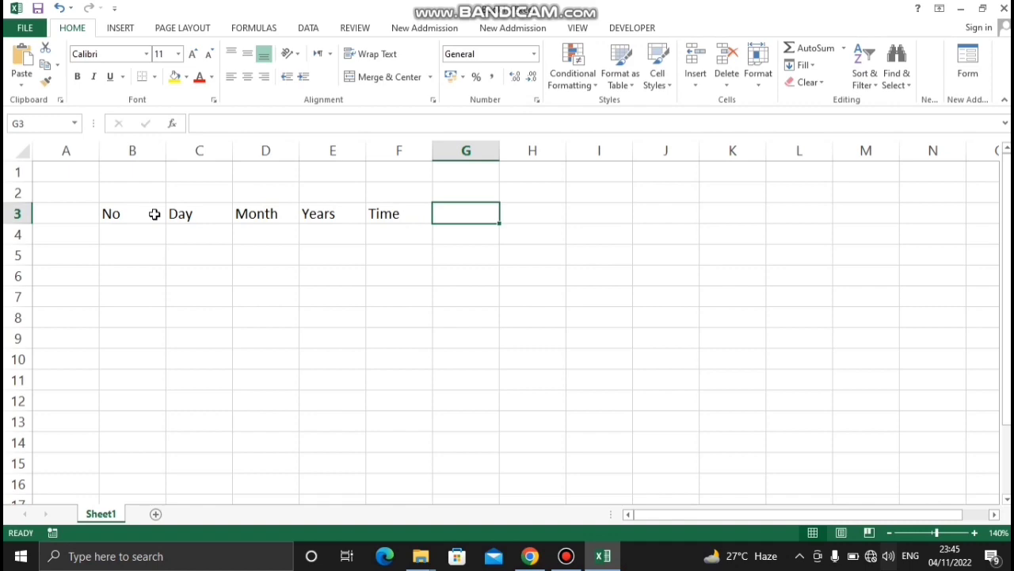
Enter the header Different Values in cell G3
type("Diff")
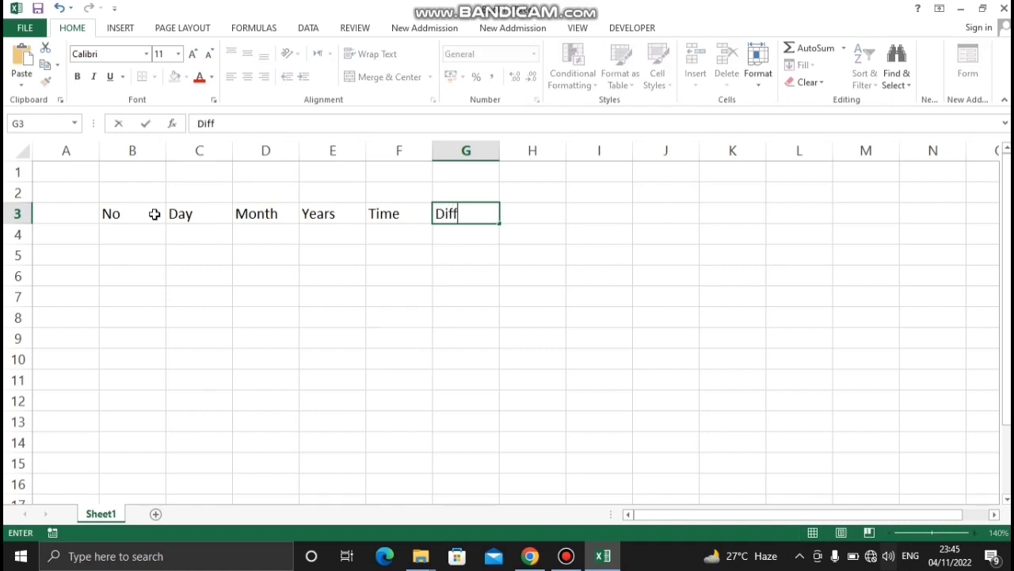
type("erent Valie")
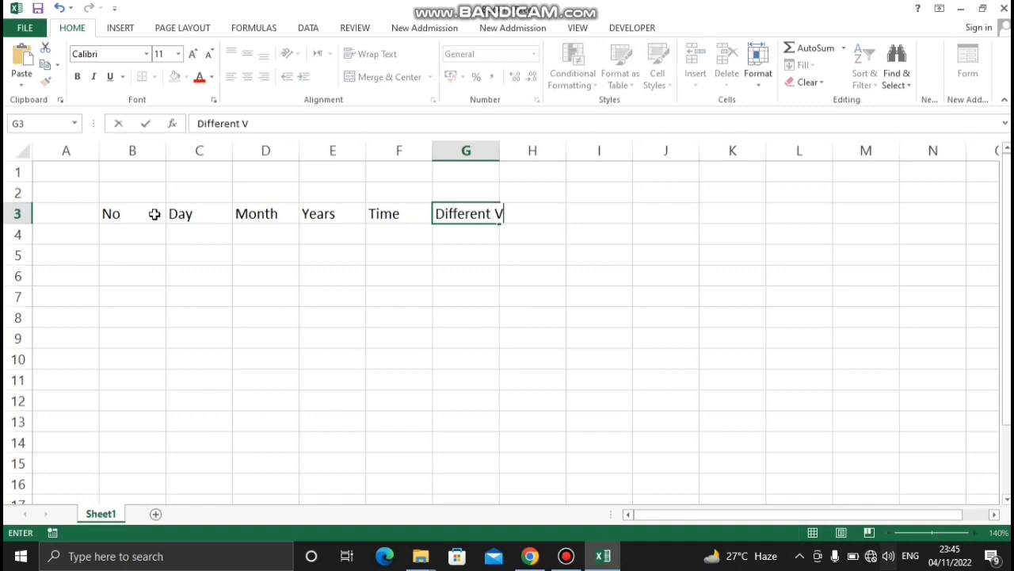
key("BackSpace")
key("BackSpace")
type("ies")
key("BackSpace")
key("BackSpace")
key("BackSpace")
type("ues")
key("Tab")
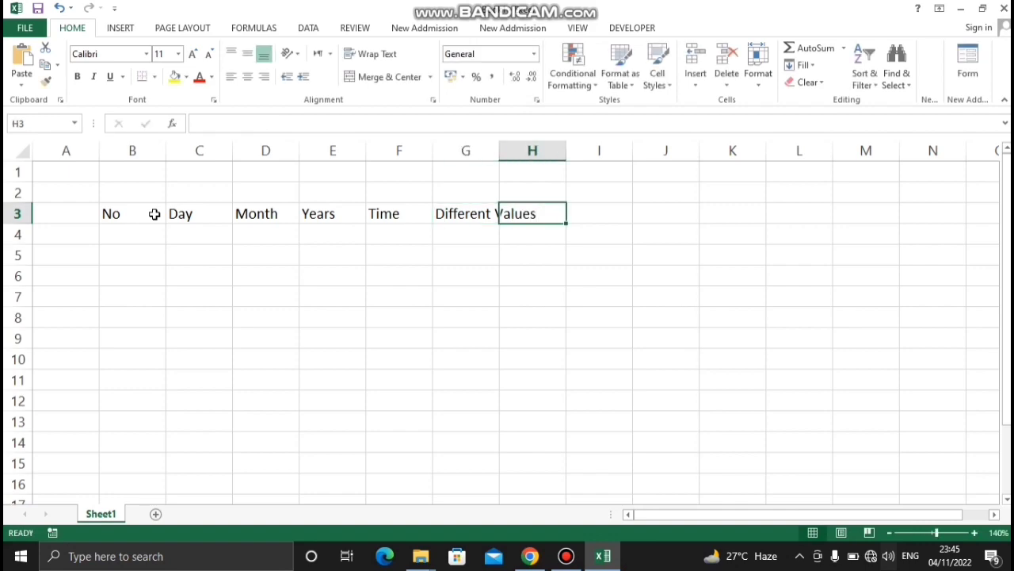
Widen column G enough to fit its whole header text
left_click(471, 151)
left_click_drag(500, 151, 576, 151)
left_click(717, 267)
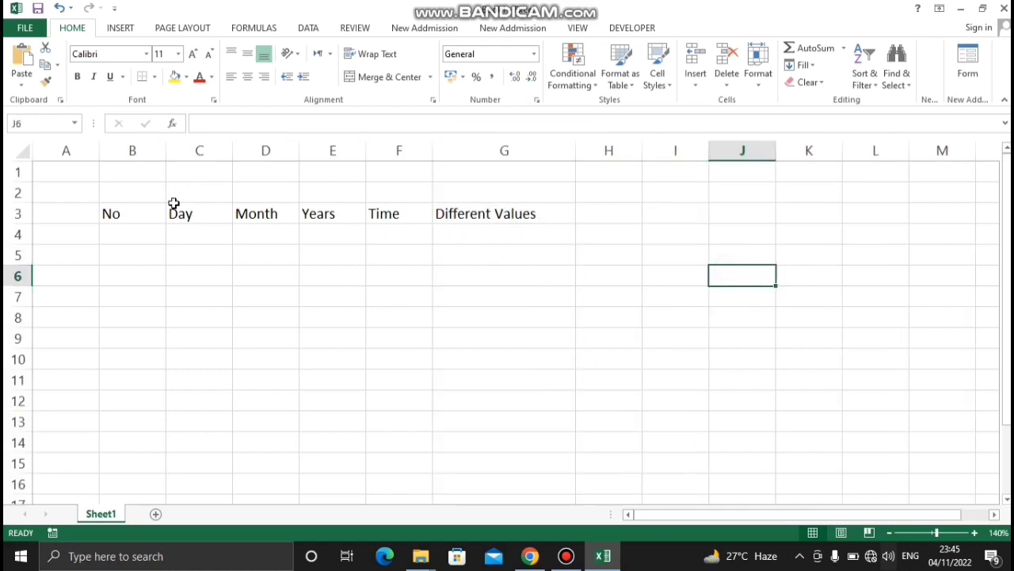
Center the headers in B3:G3 horizontally and make them bold
left_click_drag(119, 215, 541, 212)
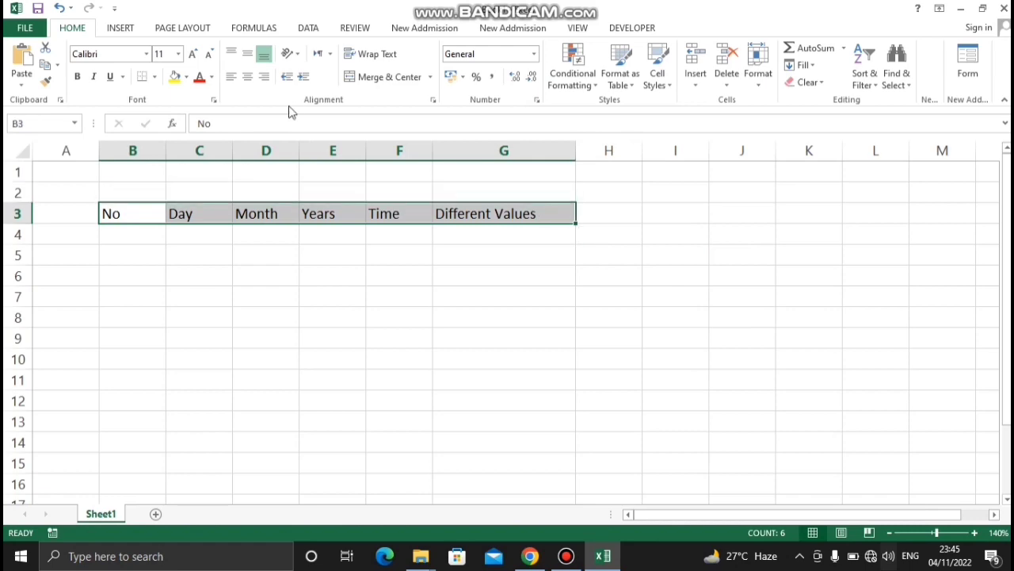
left_click(248, 76)
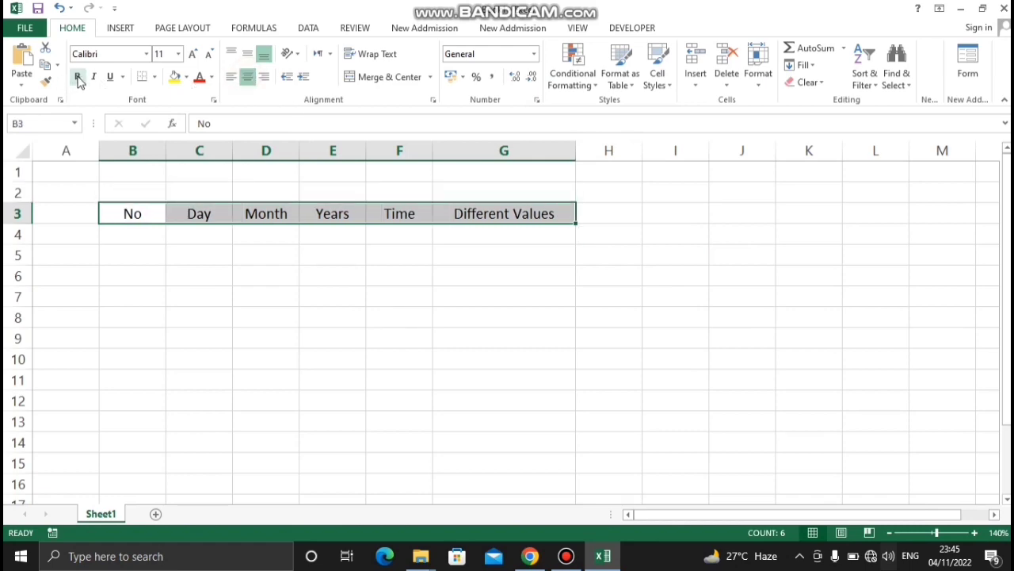
left_click(77, 76)
left_click(313, 323)
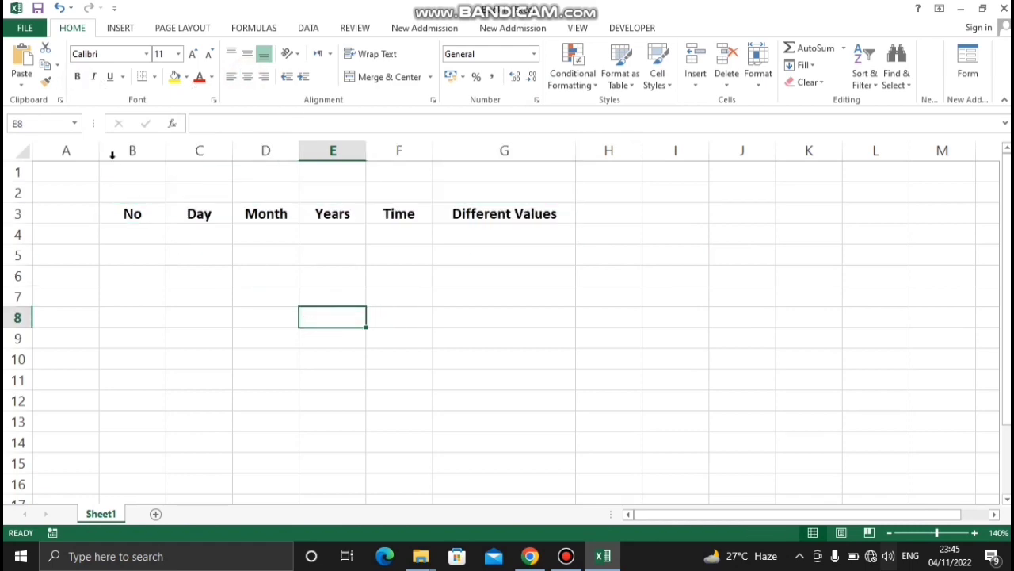
Merge and center cells B1:G2 above the headers and enter the title AutoFill Values
left_click_drag(129, 173, 528, 194)
left_click(390, 77)
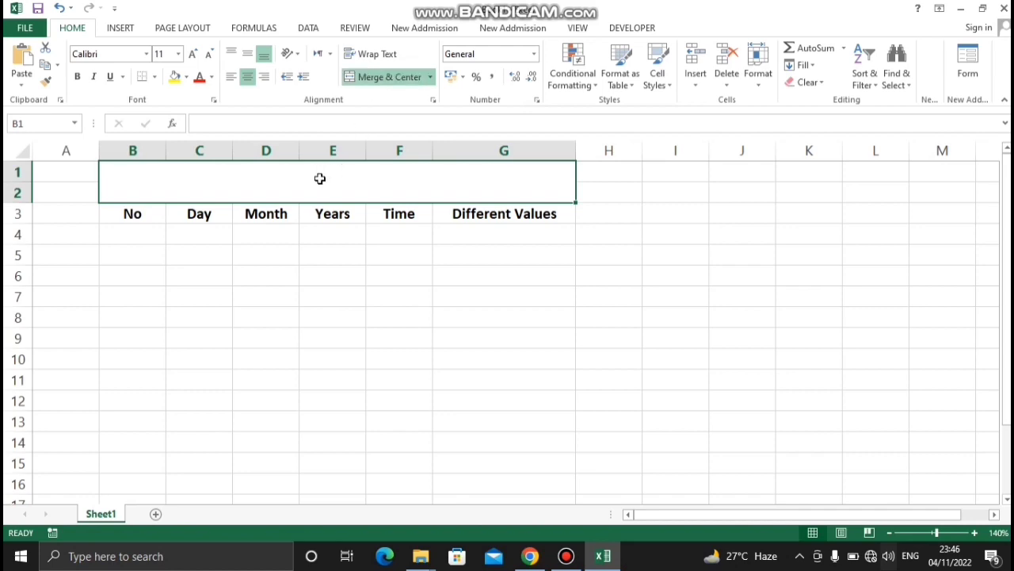
type("Au")
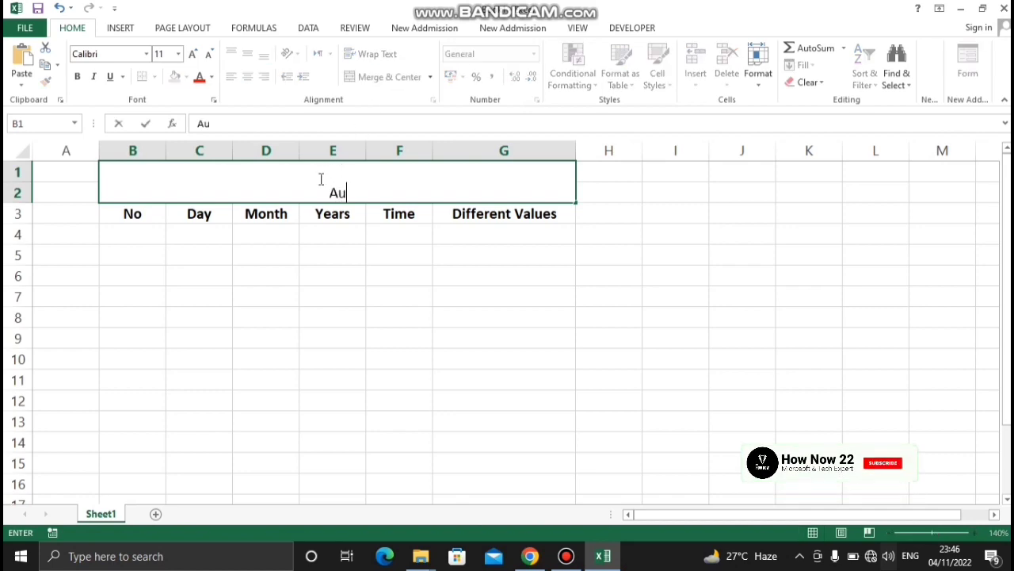
type("toFill ")
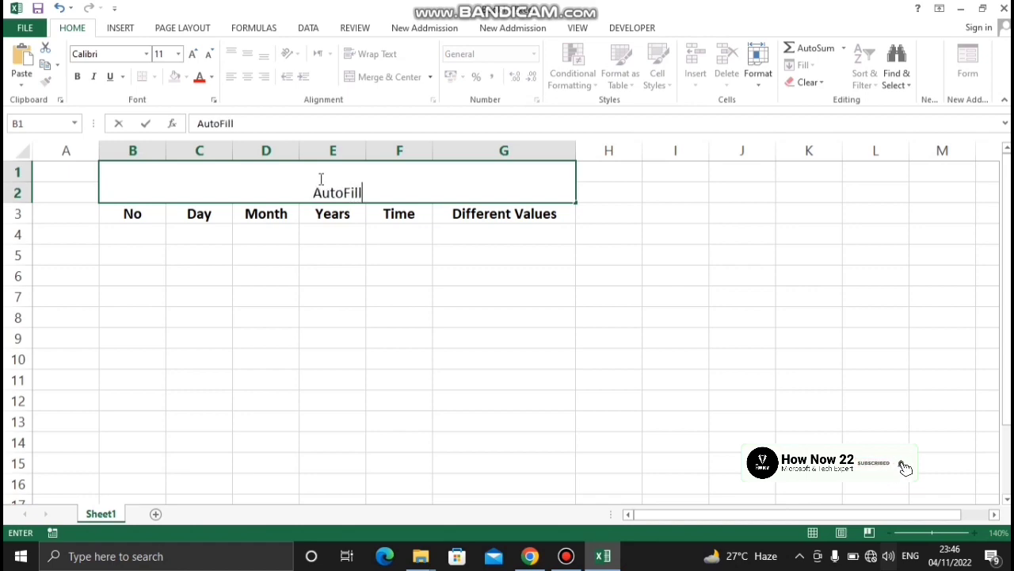
type("Values")
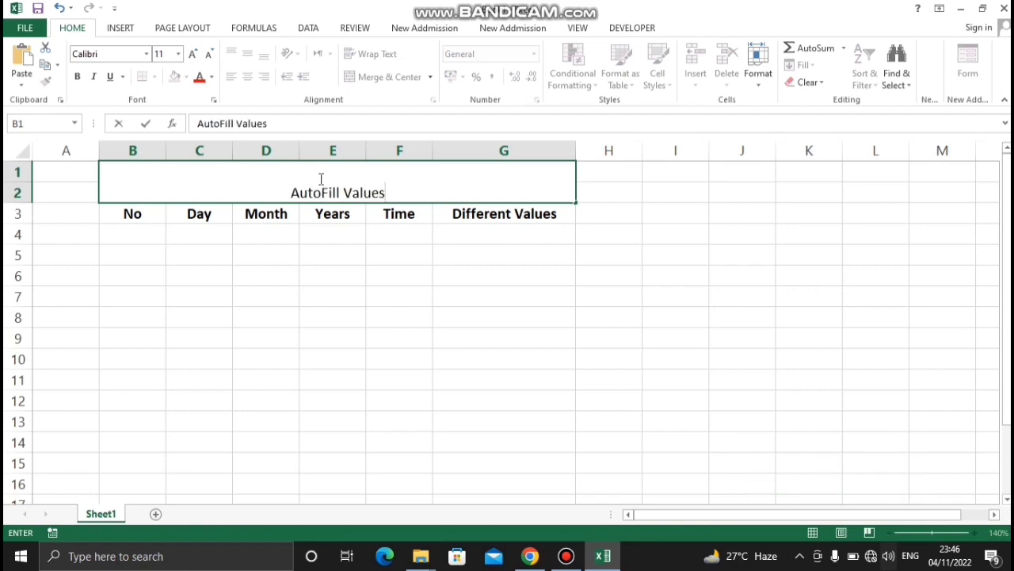
left_click(518, 336)
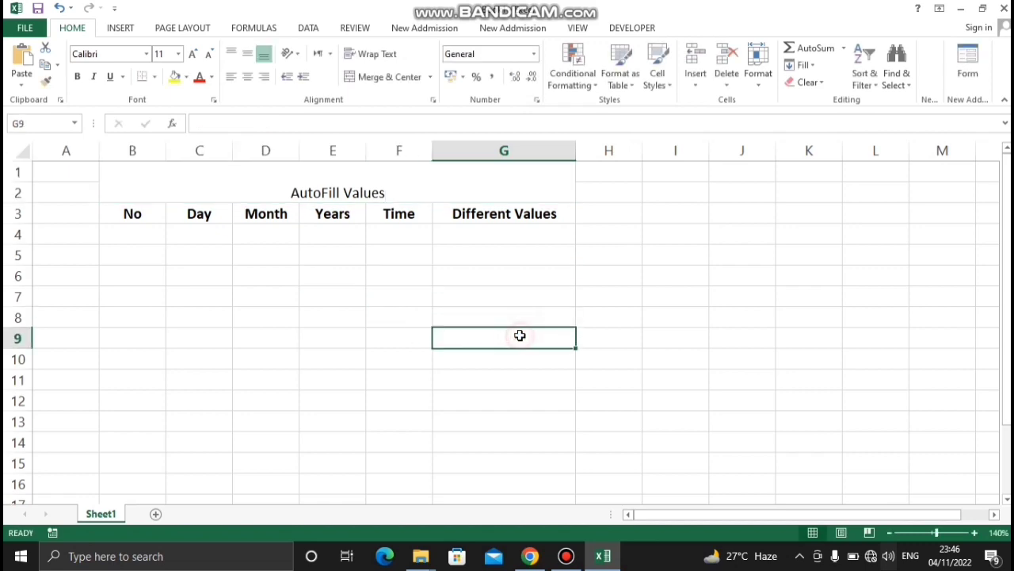
Format the merged title cell with middle alignment, bold 20-point text and a yellow fill
left_click(395, 187)
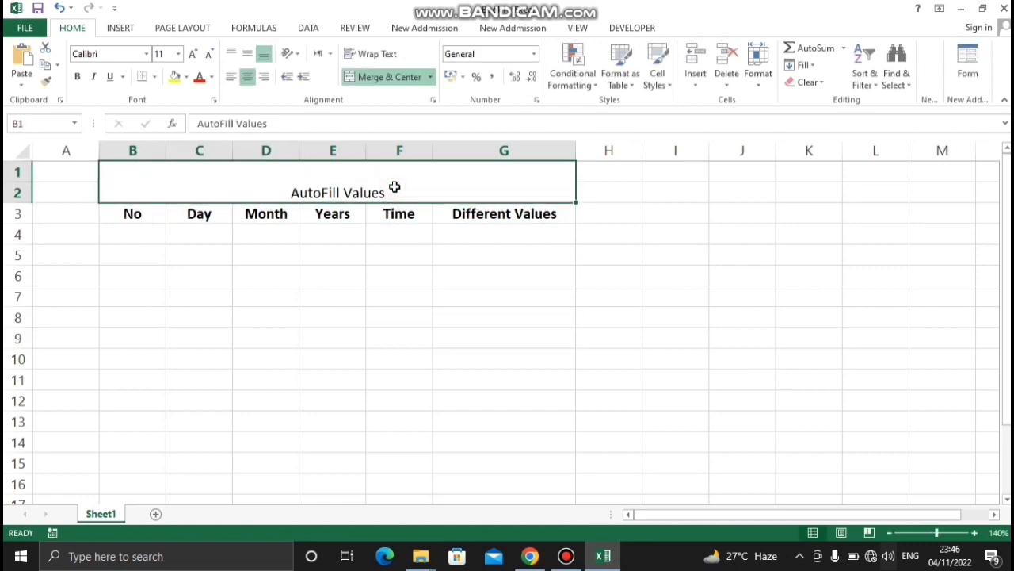
left_click(248, 56)
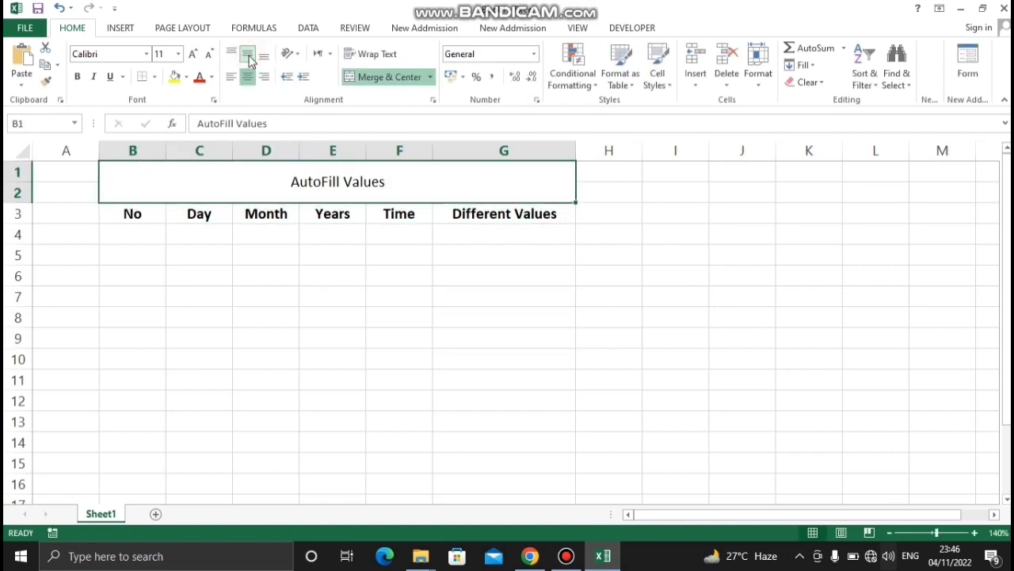
left_click(77, 77)
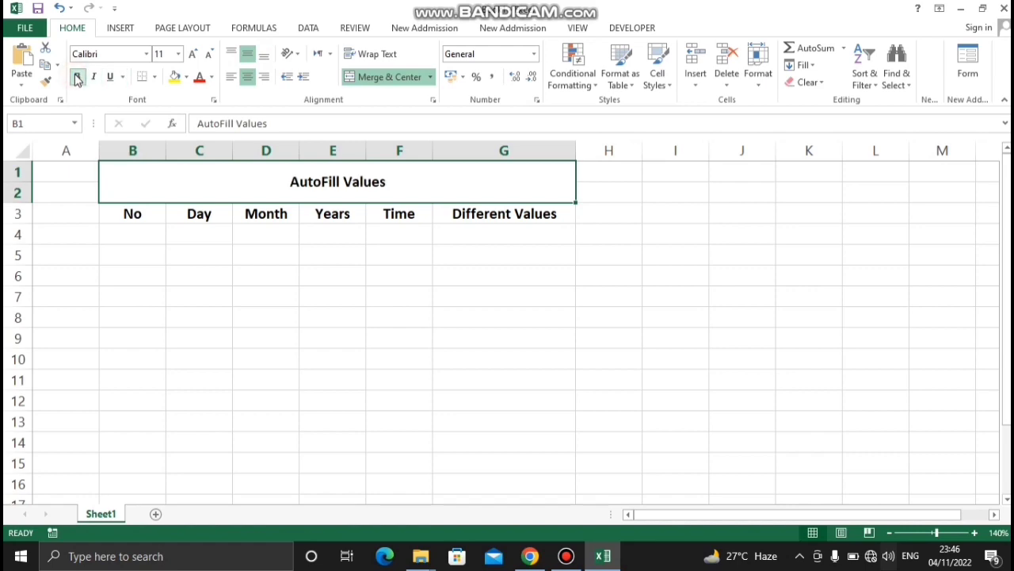
left_click(192, 54)
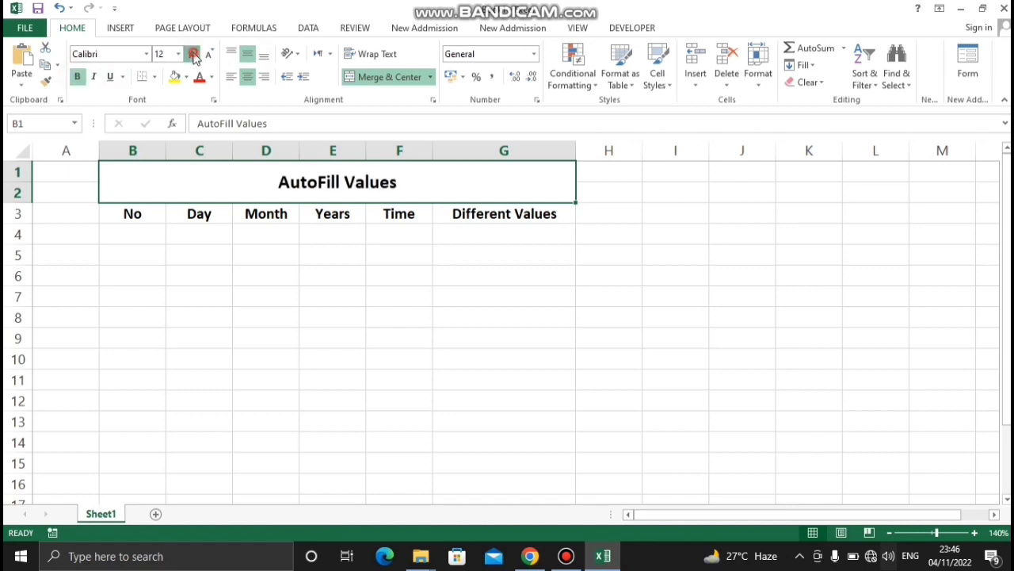
left_click(193, 54)
left_click(192, 54)
left_click(193, 54)
left_click(192, 54)
left_click(175, 77)
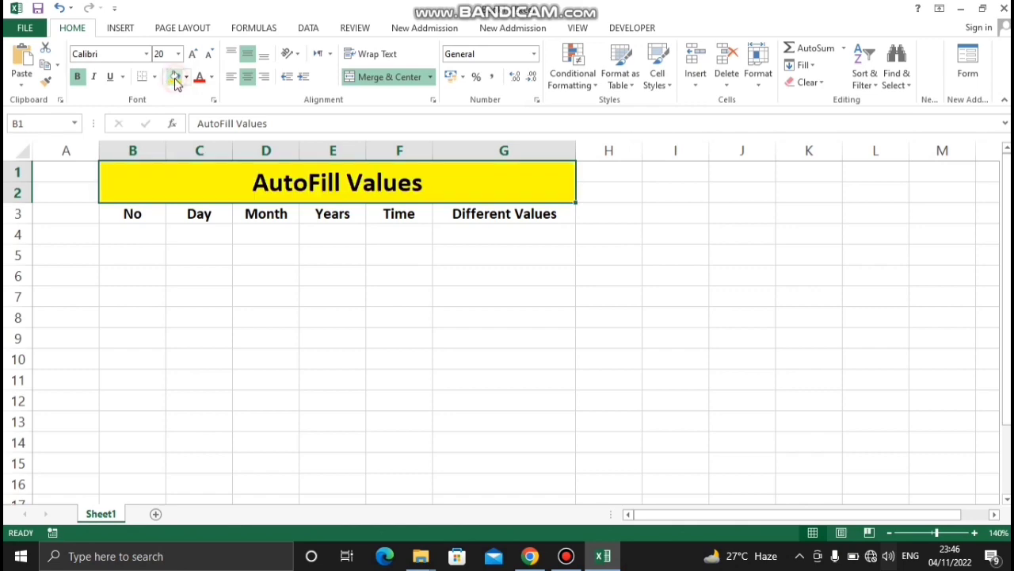
left_click(451, 307)
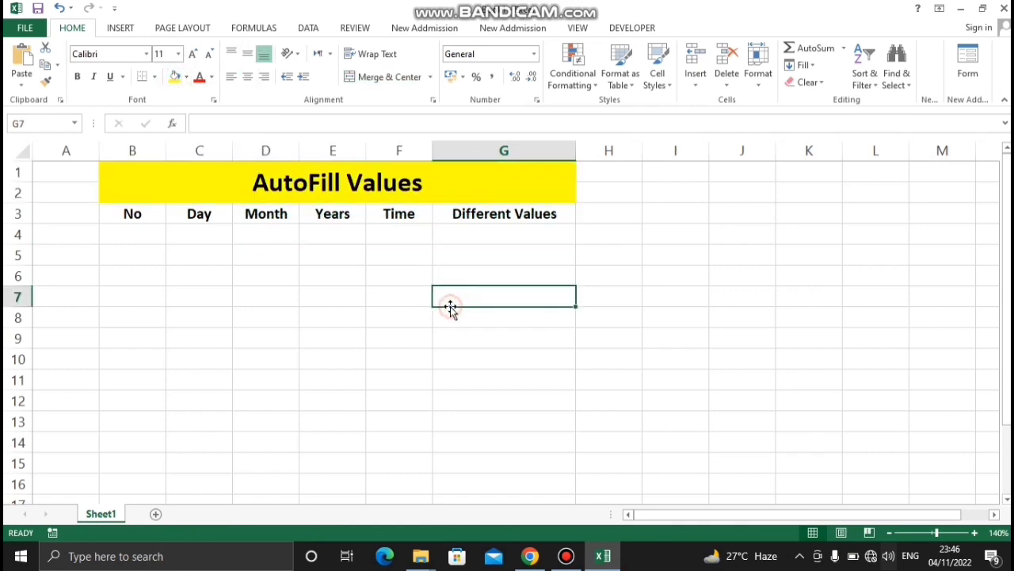
Apply all borders to the table range B3:G16
left_click(125, 217)
left_click_drag(131, 216, 512, 484)
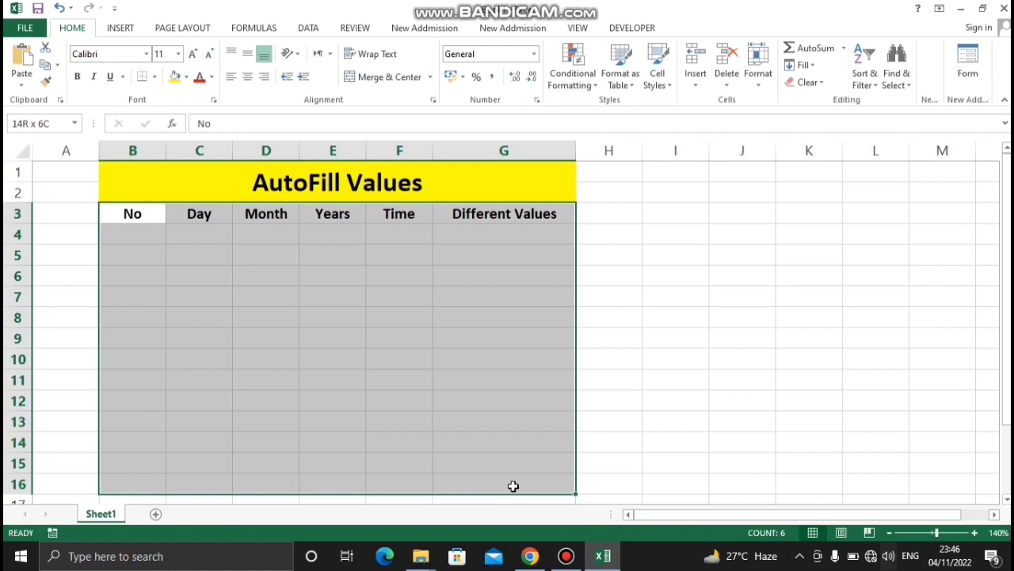
left_click(153, 77)
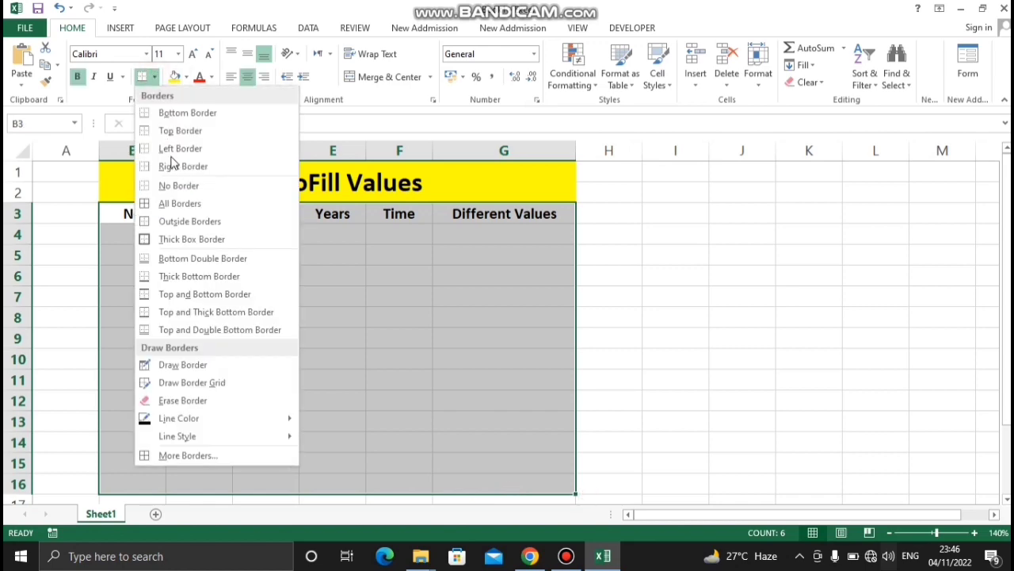
left_click(184, 211)
left_click(648, 320)
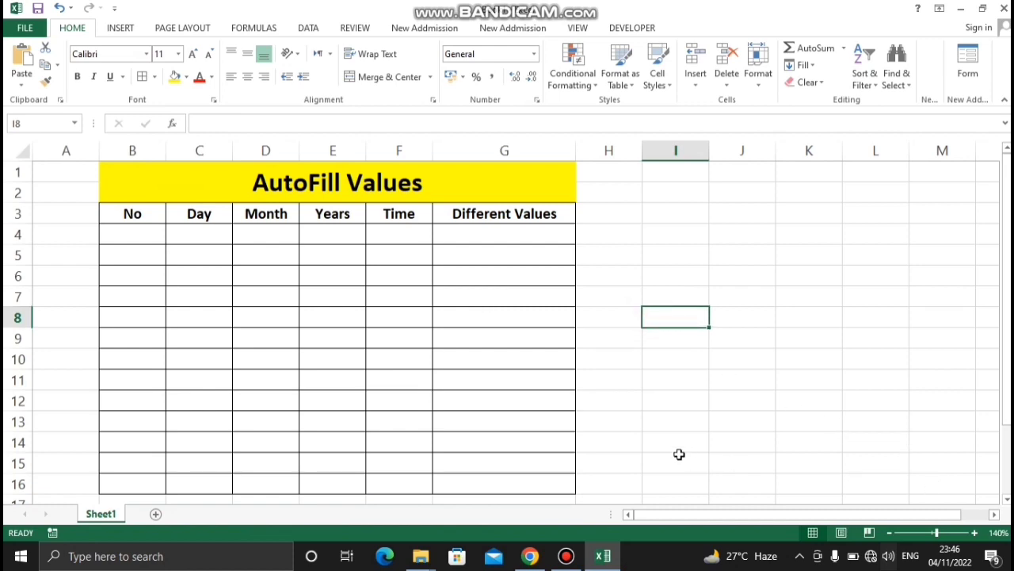
Enter 1 in cell B4 as the first value of the No column
left_click(139, 237)
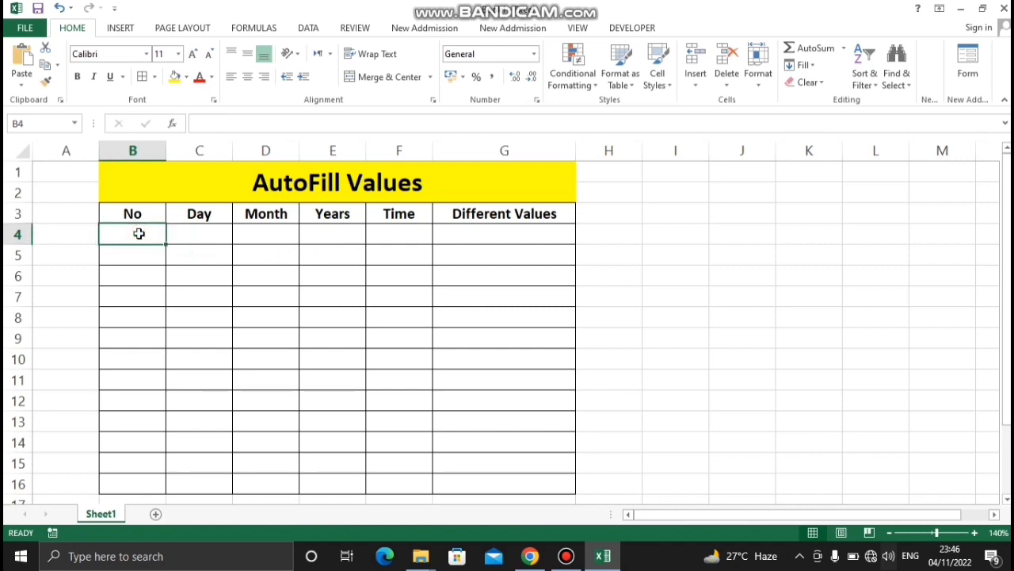
type("'1")
key("BackSpace")
key("BackSpace")
type("1")
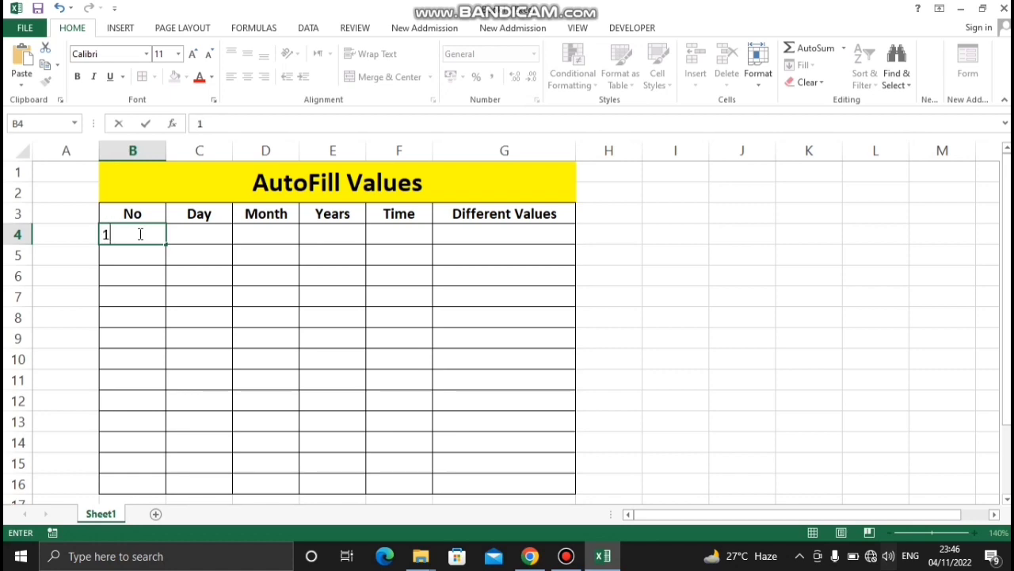
key("Return")
left_click(319, 324)
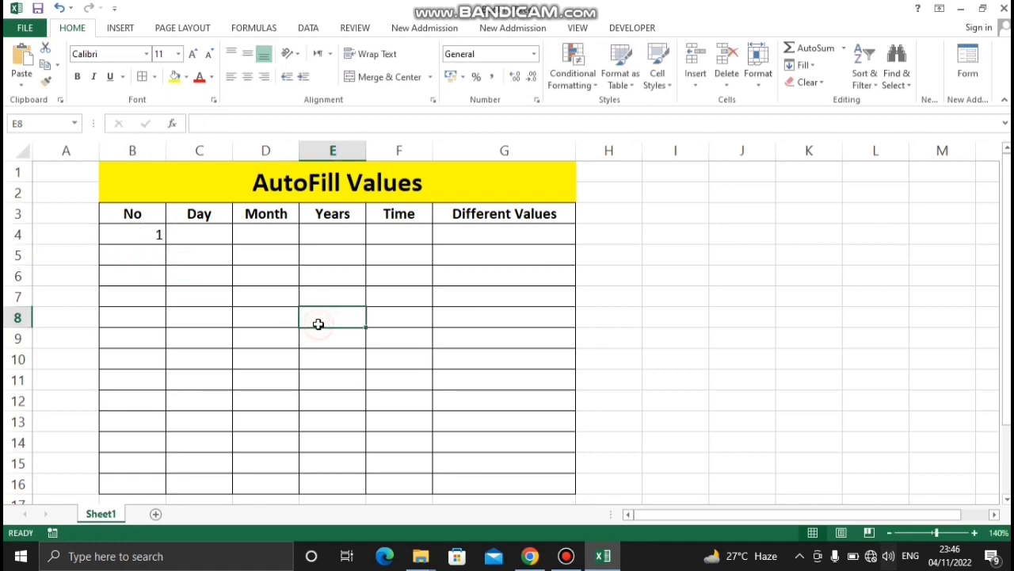
AutoFill the number from B4 down to B16 using the Fill Series option
left_click(148, 234)
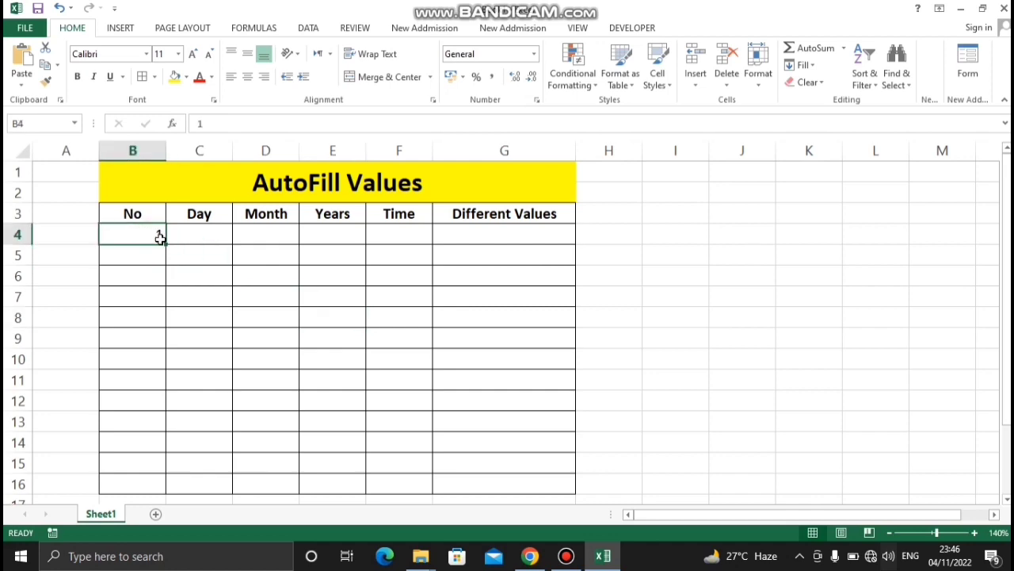
left_click_drag(164, 240, 178, 492)
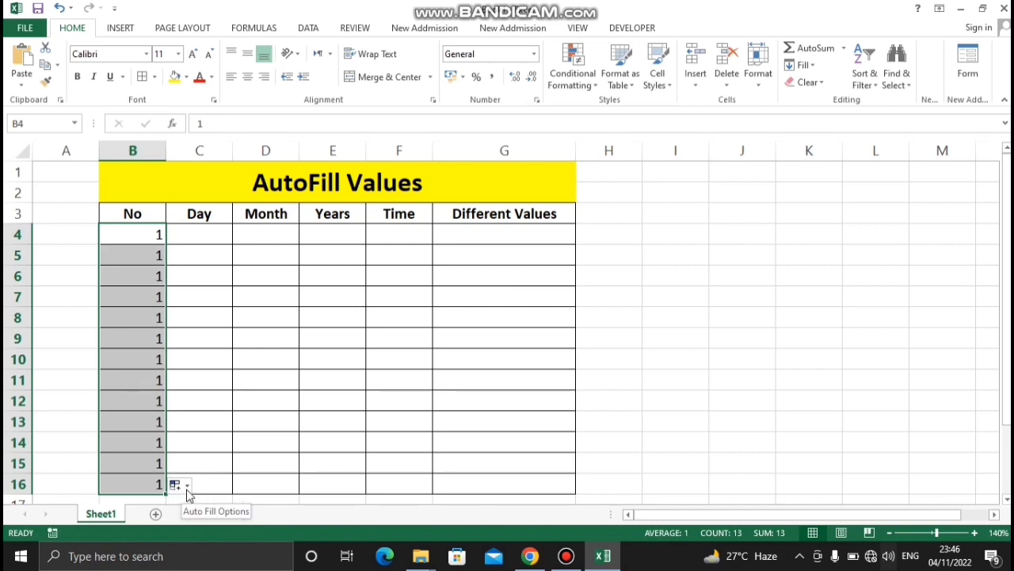
left_click(187, 487)
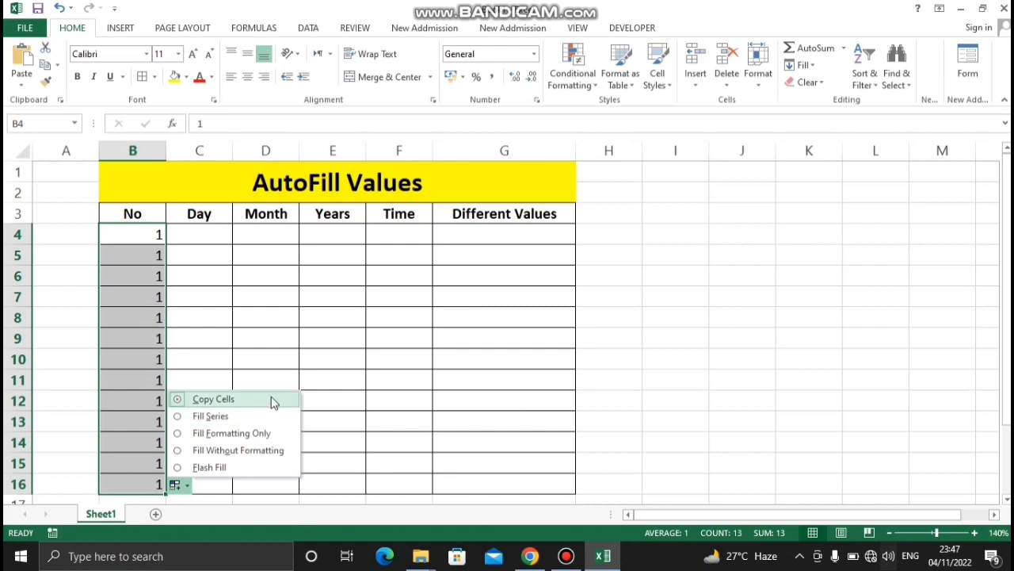
left_click(177, 420)
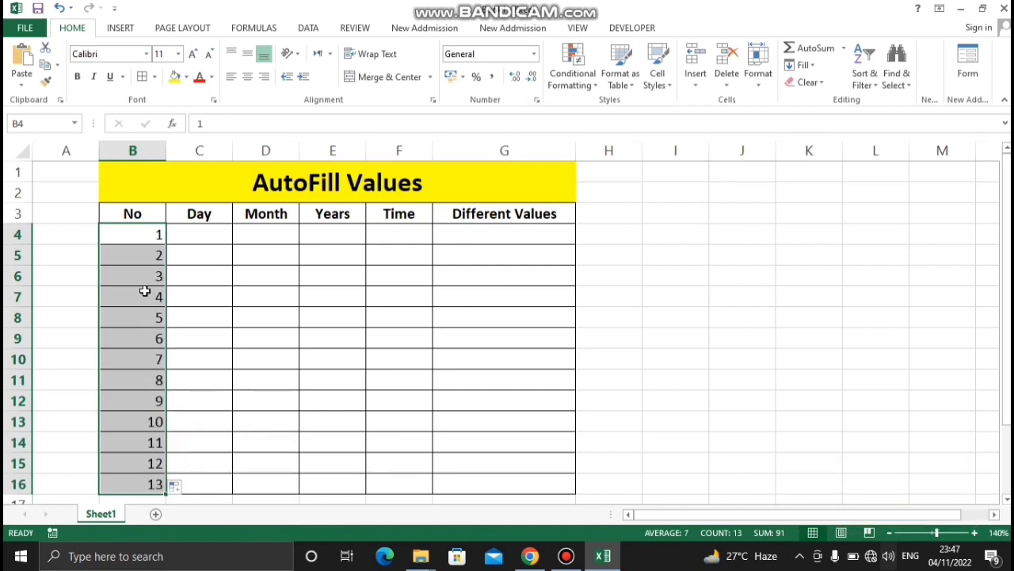
Center the numbers in B4:B16, and undo both the centering and the number fill in the No column
left_click(247, 77)
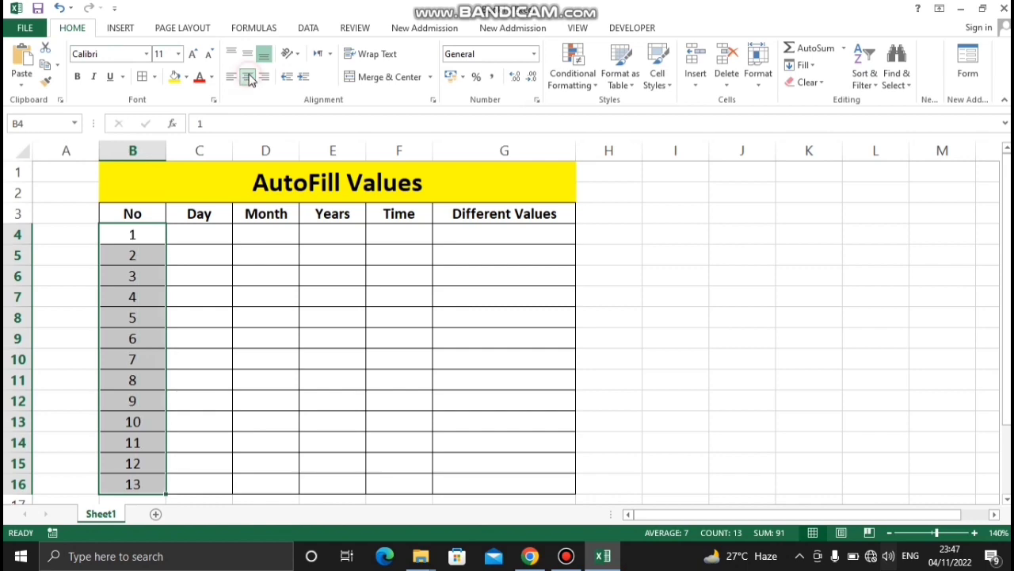
left_click(289, 348)
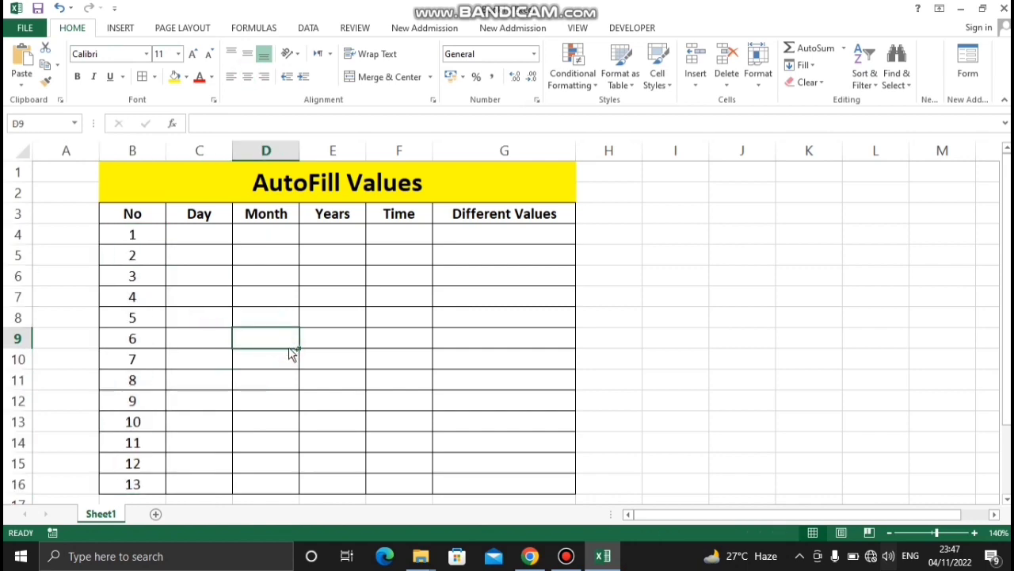
key("ctrl+z")
key("ctrl+z")
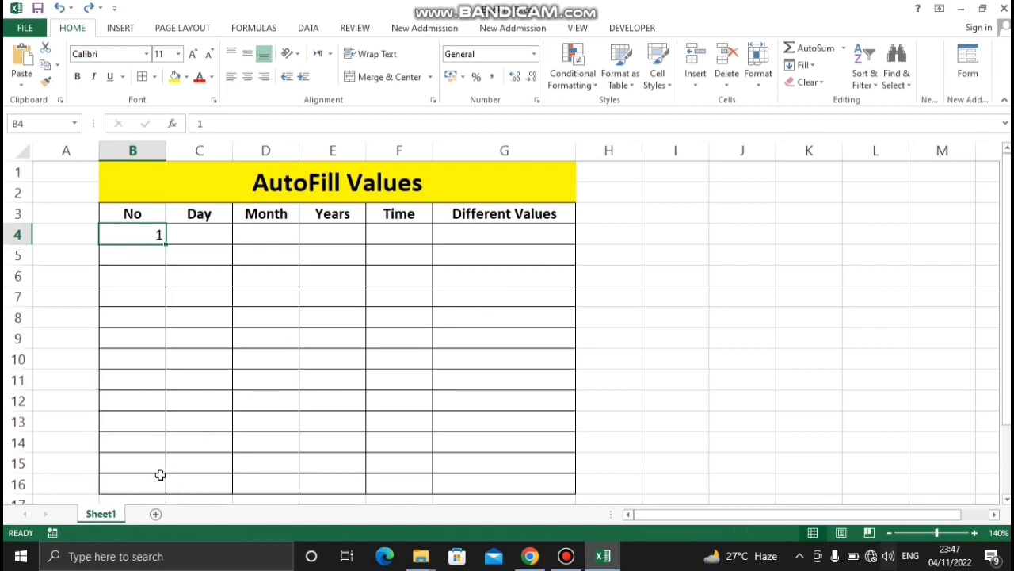
Enter 13 in cell B16 as the last value of the No column
left_click(137, 483)
type("13")
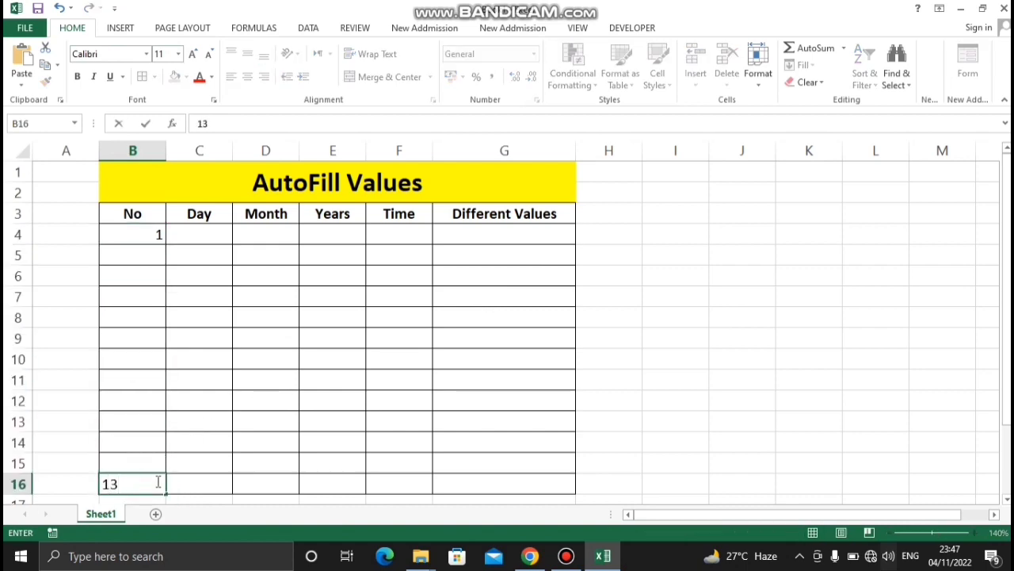
left_click(283, 464)
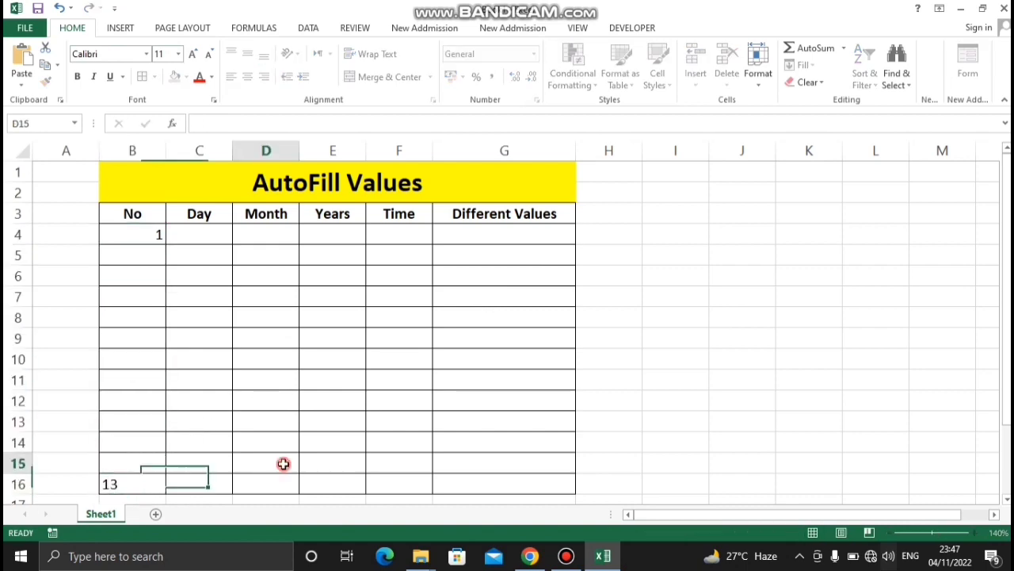
AutoFill the No column upward from B16 to B4 using the Fill Series option
left_click(150, 483)
left_click_drag(166, 493, 160, 234)
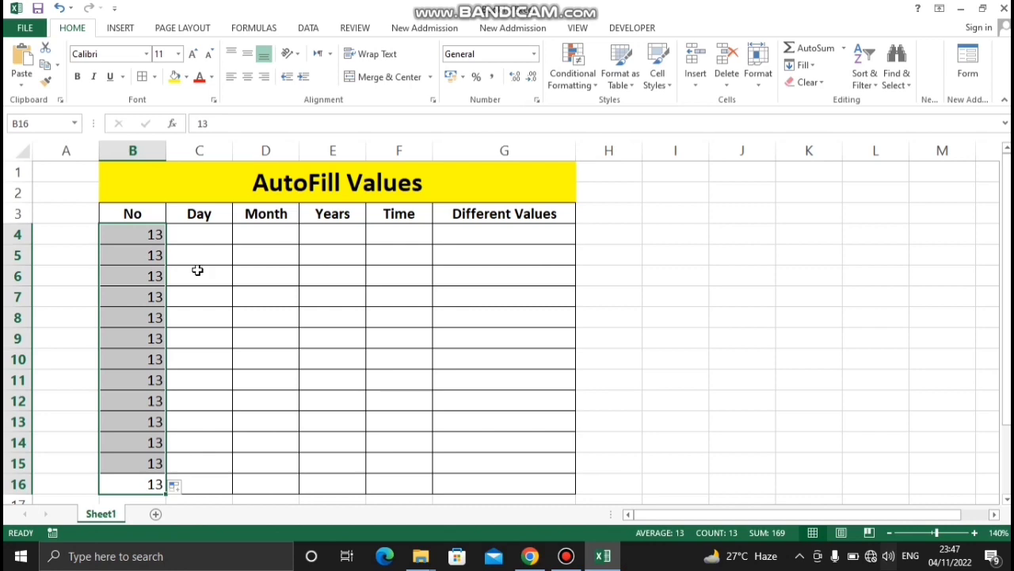
left_click(185, 491)
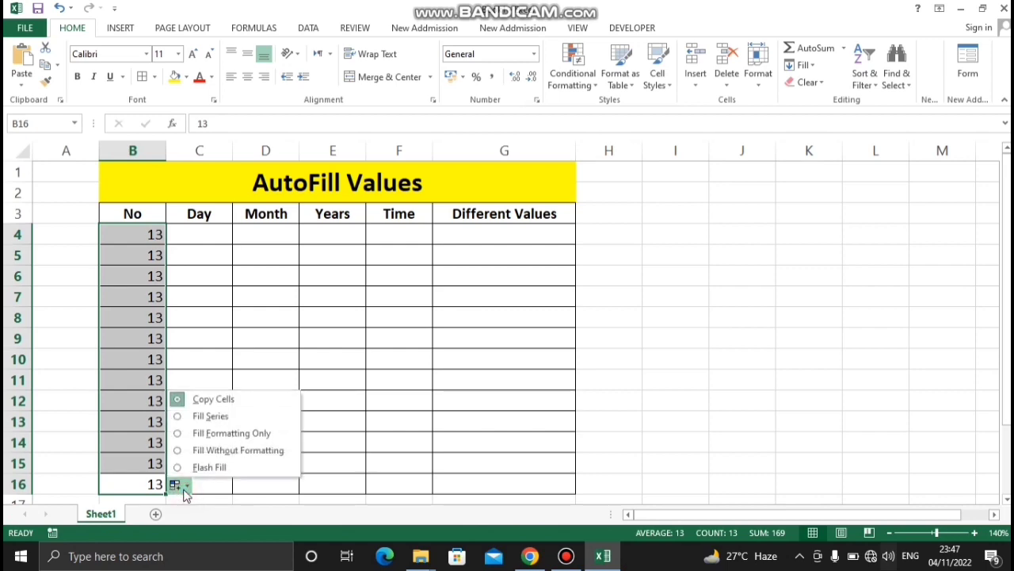
left_click(181, 416)
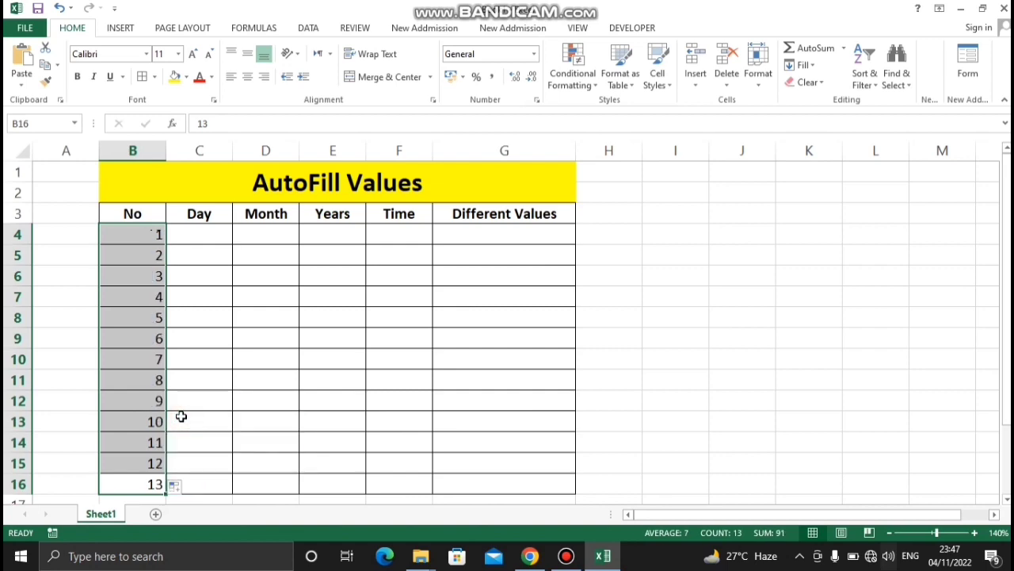
left_click(221, 427)
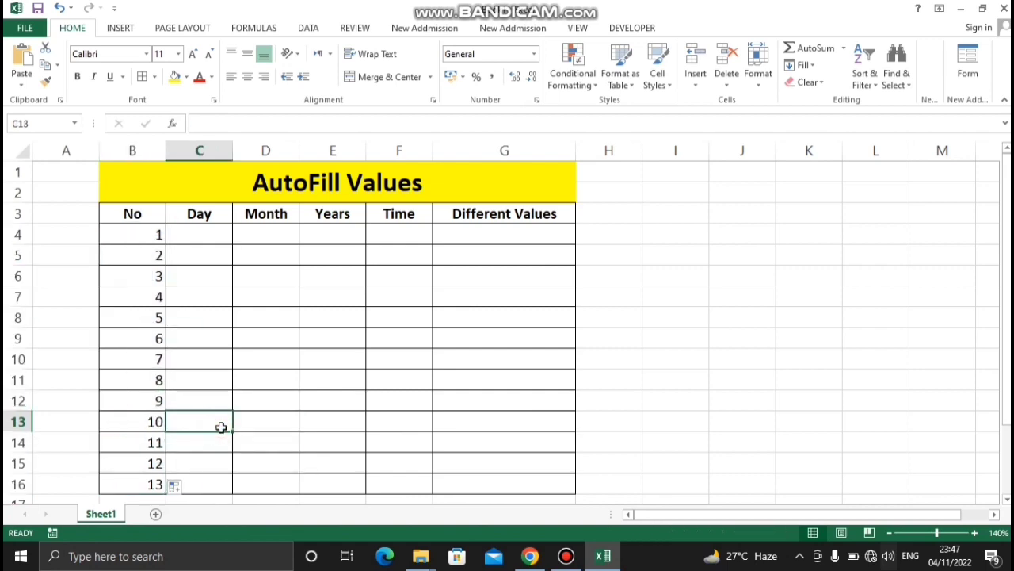
left_click(264, 421)
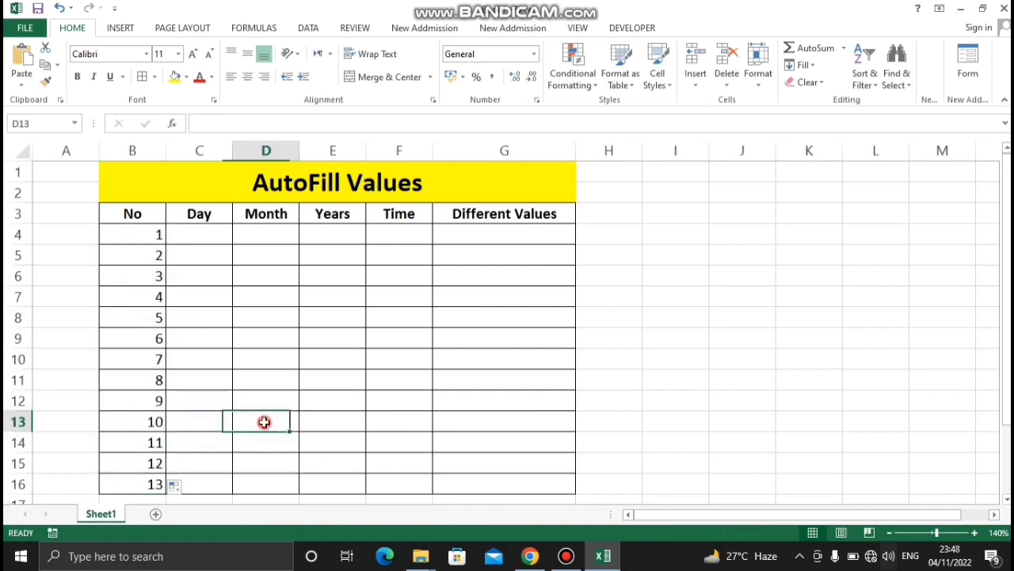
Center the contents of columns B through G horizontally
left_click_drag(131, 275, 154, 479)
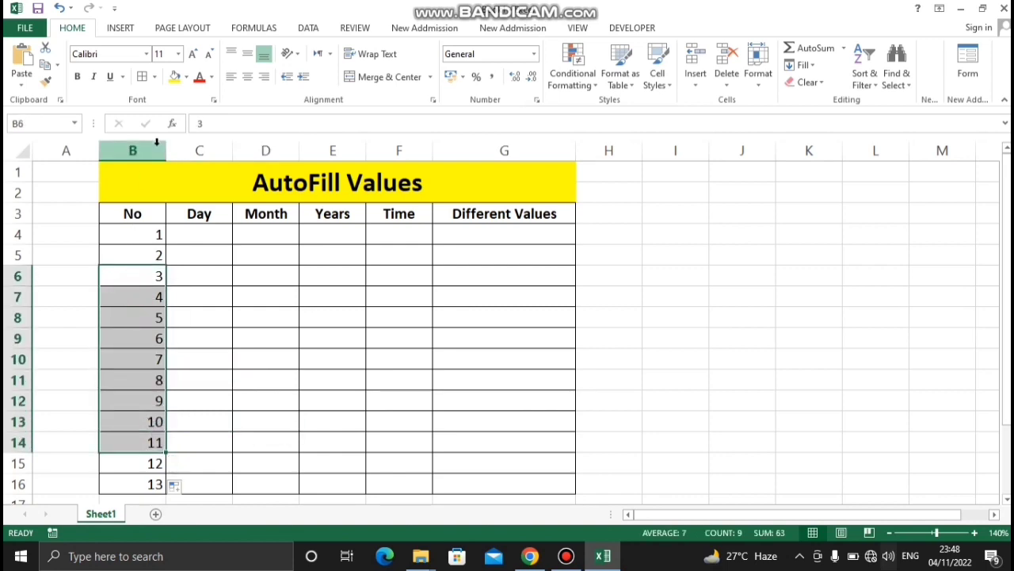
left_click_drag(133, 150, 549, 131)
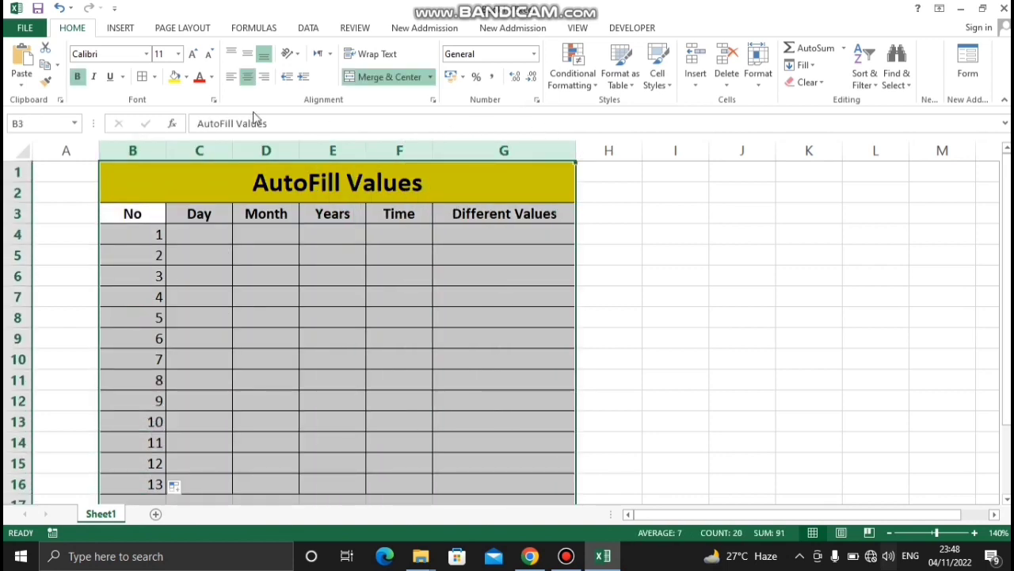
left_click(248, 77)
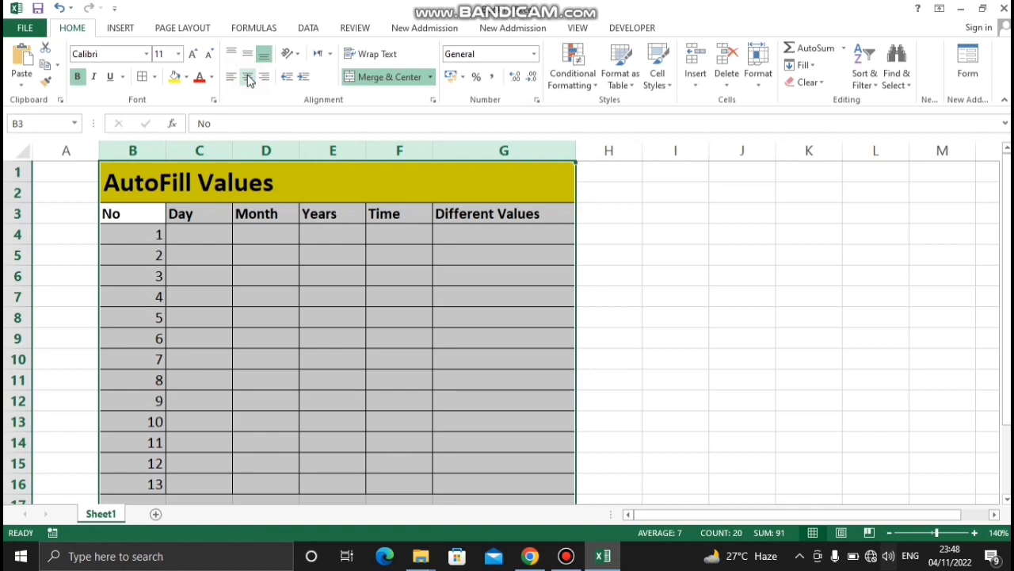
left_click(248, 77)
left_click(355, 428)
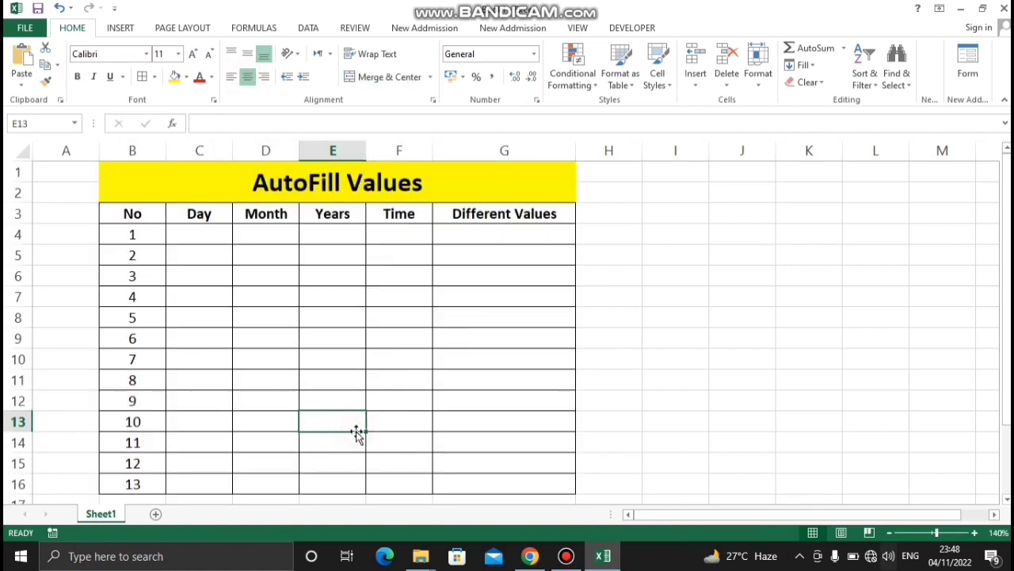
Enter Mon in cell C4 and Tue in cell C5 as the first values of the Day column
left_click(236, 305)
left_click(199, 235)
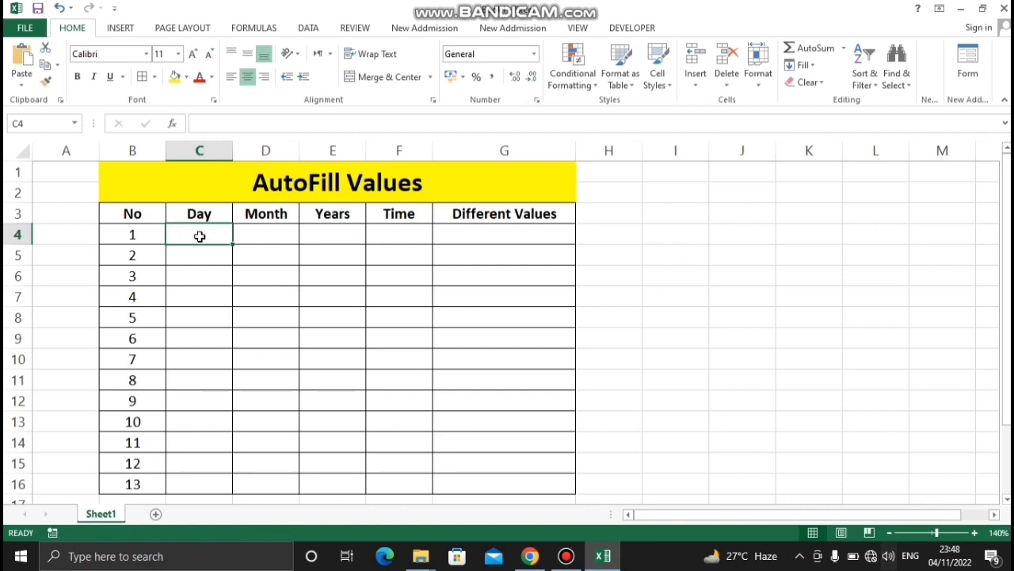
type("Sa")
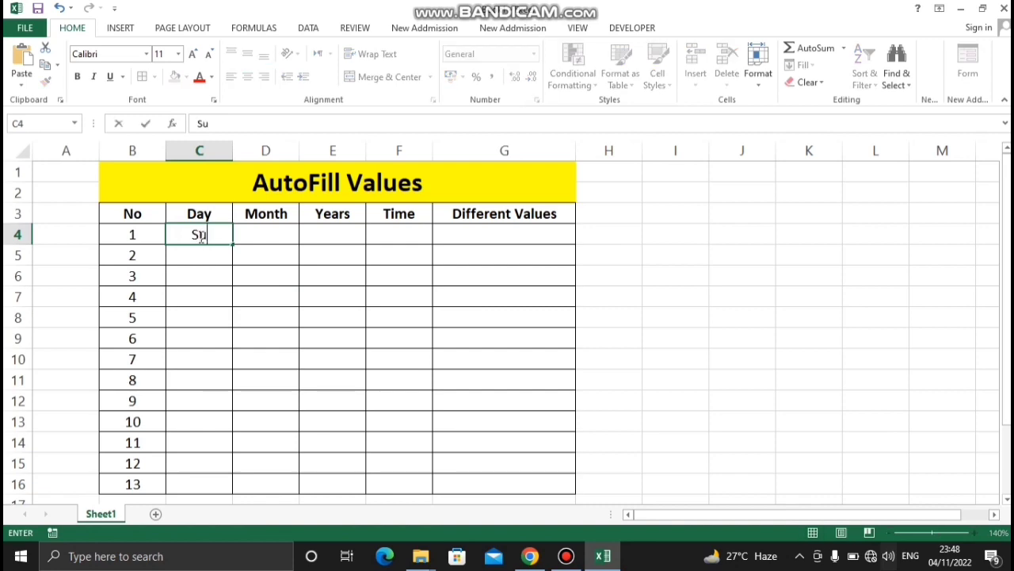
key("BackSpace")
key("BackSpace")
type("Mon")
key("Return")
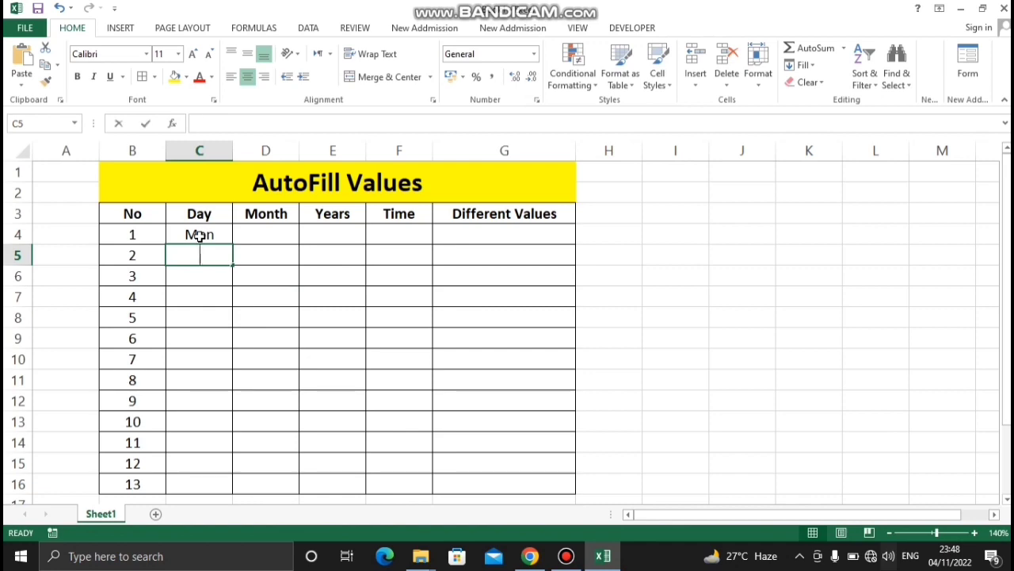
type("Tue")
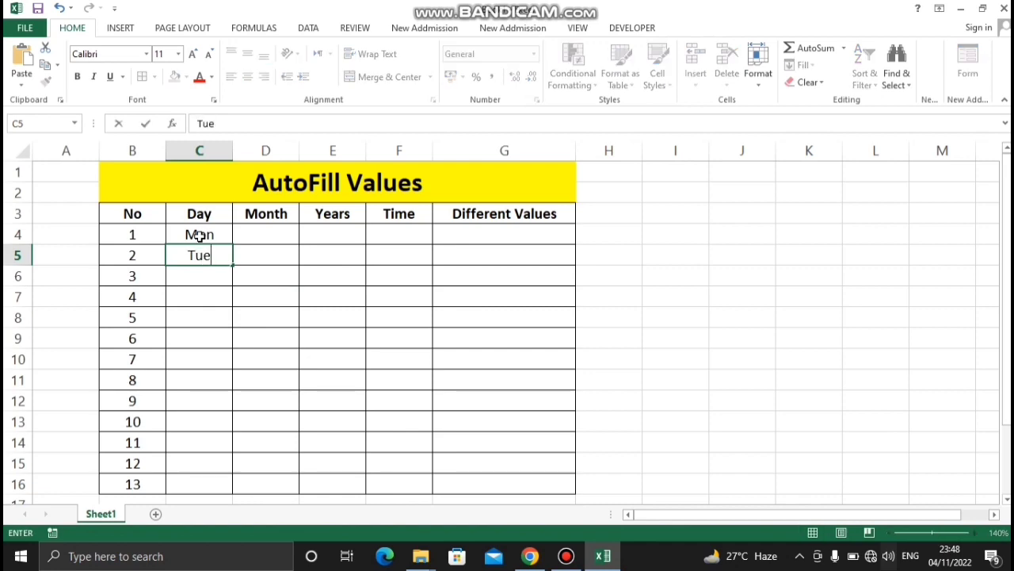
key("Return")
left_click(302, 280)
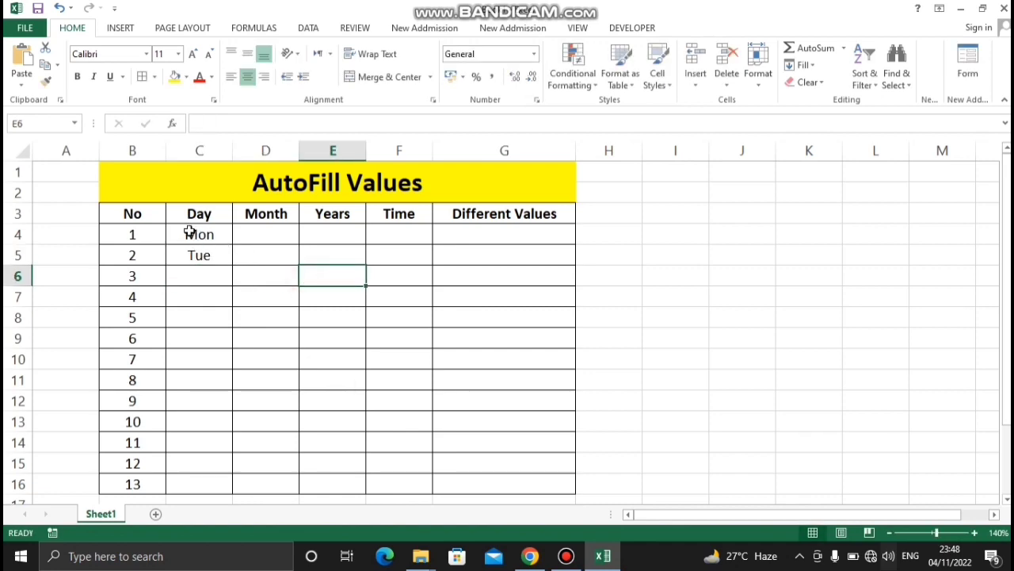
AutoFill the weekday series from C4:C5 down to C16
left_click_drag(190, 232, 199, 262)
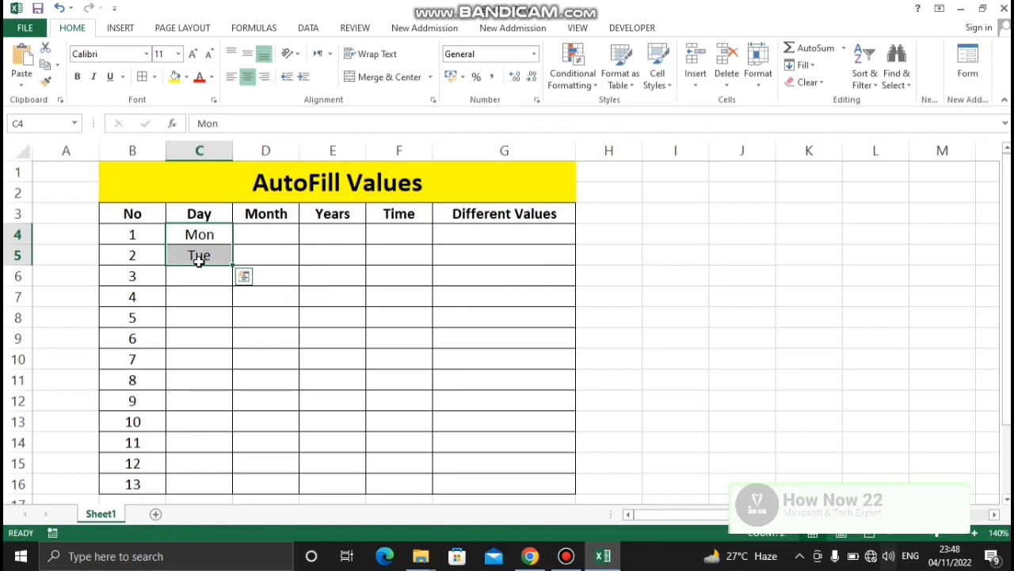
left_click_drag(233, 265, 233, 489)
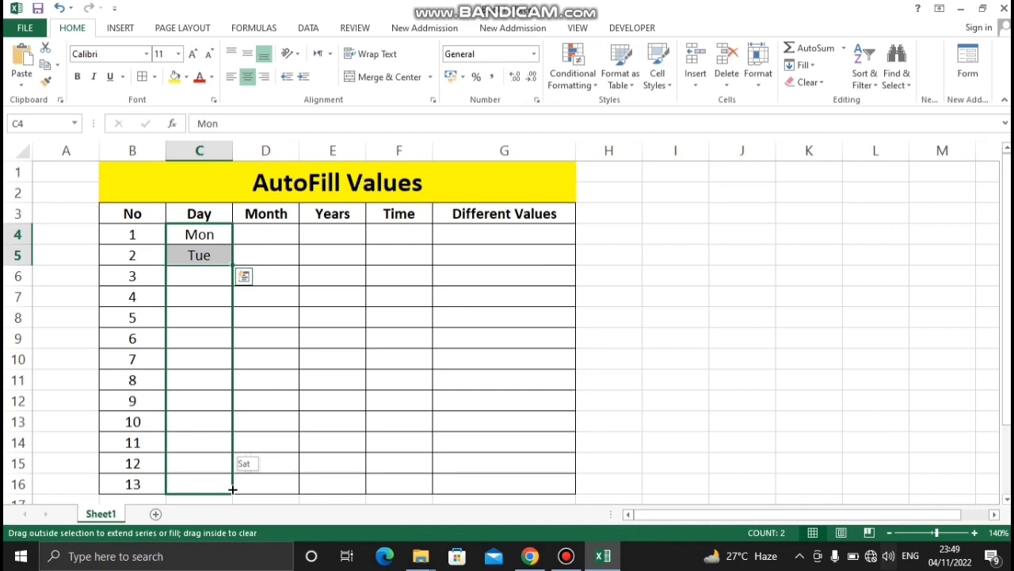
left_click_drag(232, 489, 232, 489)
left_click_drag(232, 489, 232, 489)
left_click_drag(232, 489, 232, 489)
left_click_drag(231, 488, 231, 488)
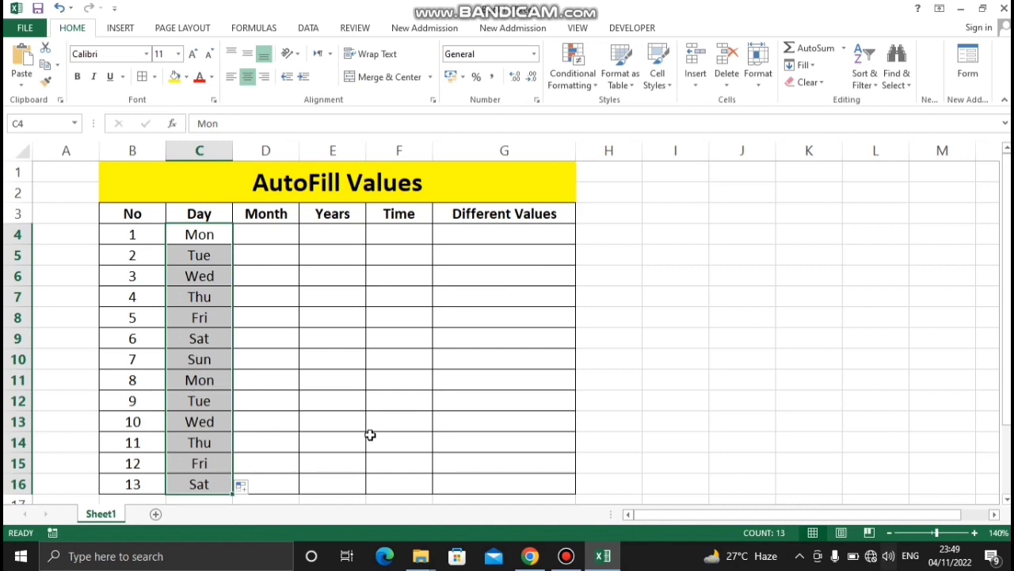
Enter Jan in cell D4 as the first value of the Month column
left_click(276, 228)
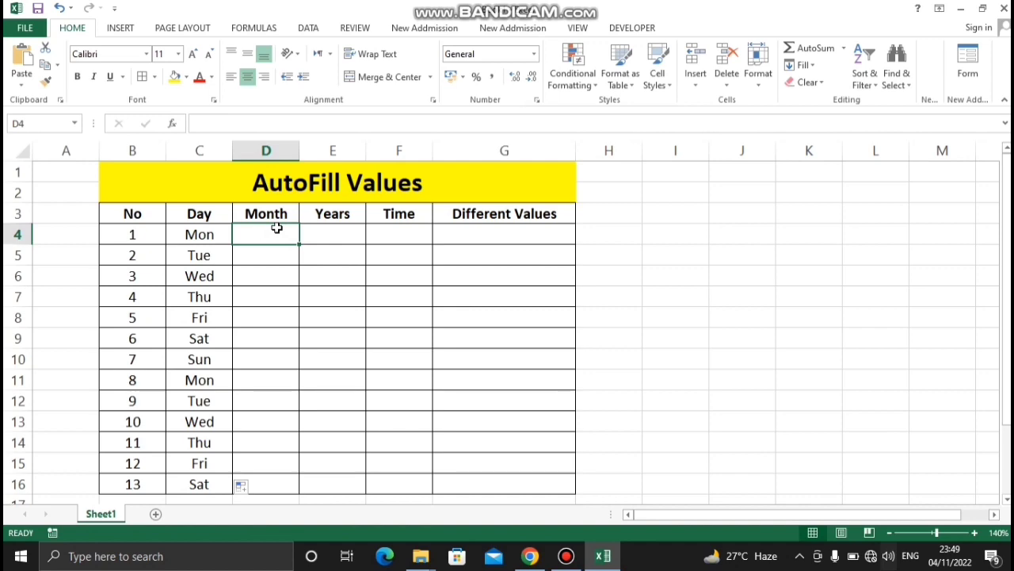
type("Jan")
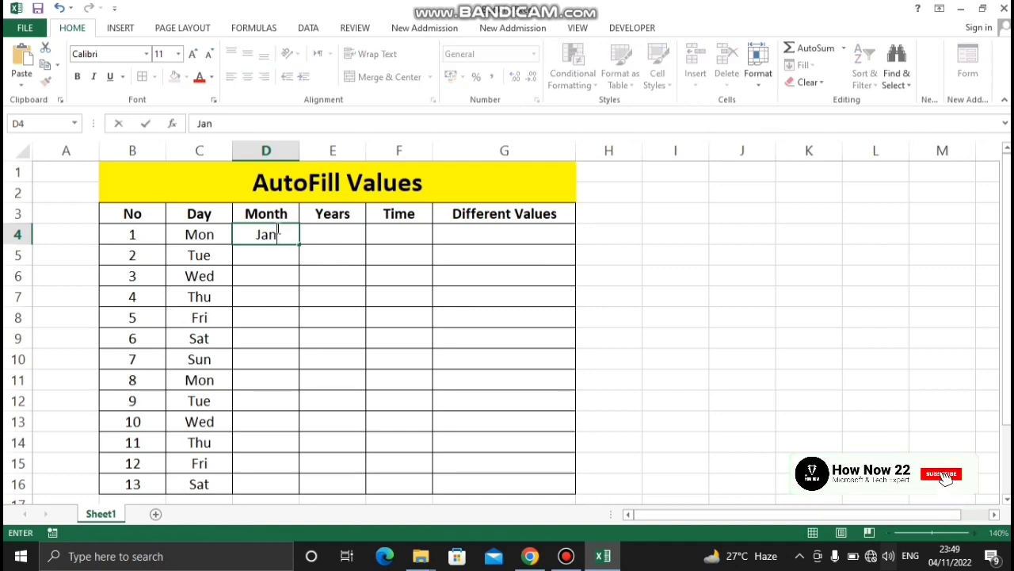
key("Return")
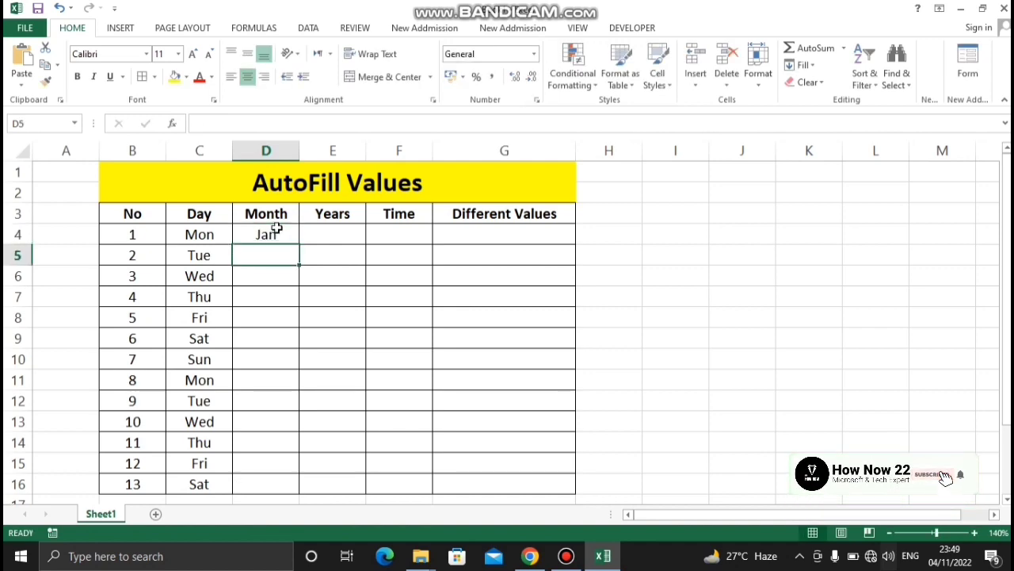
AutoFill the month series from D4 down to D16, keeping the Fill Series option
left_click(277, 232)
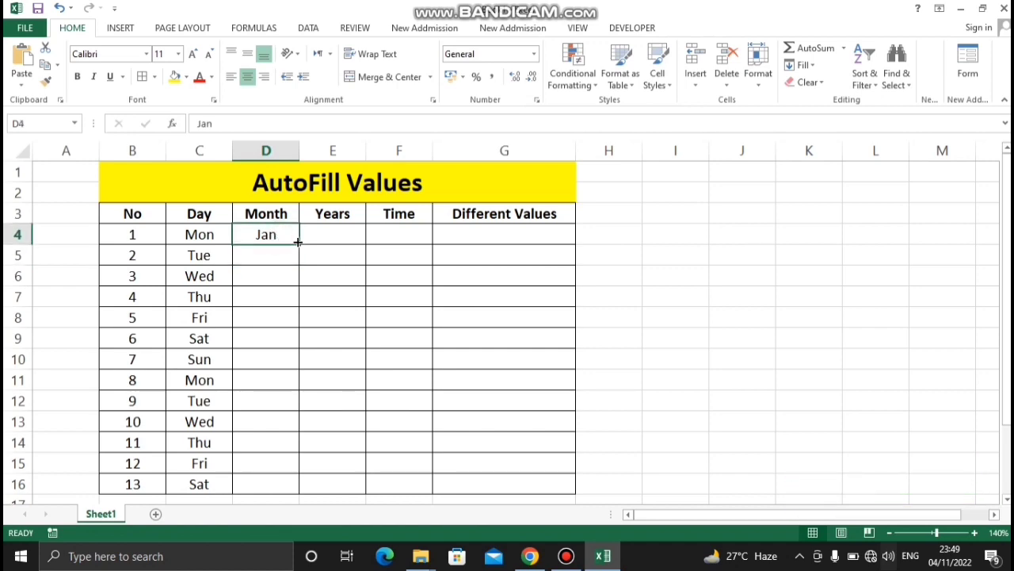
left_click_drag(300, 244, 306, 502)
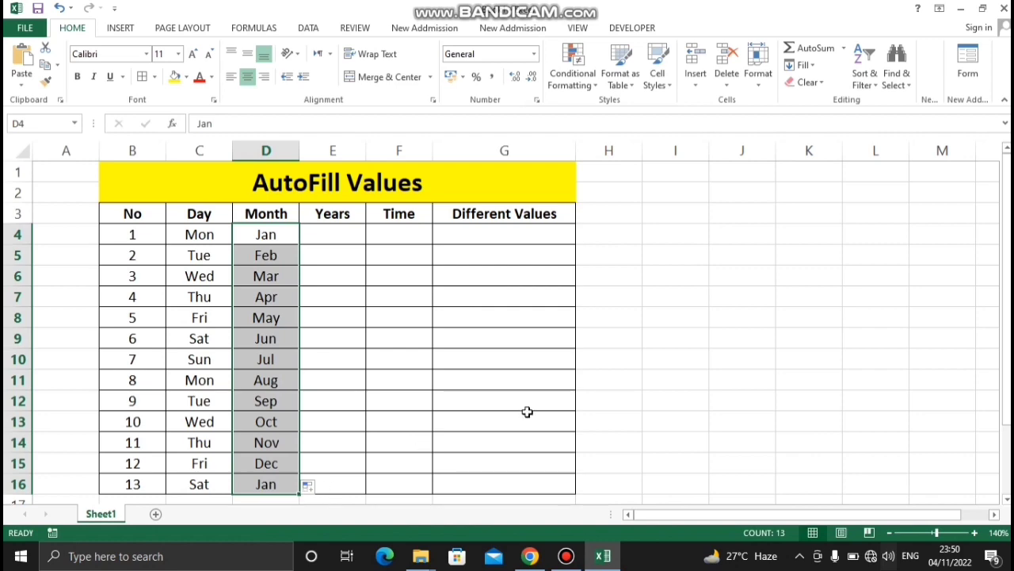
left_click(319, 487)
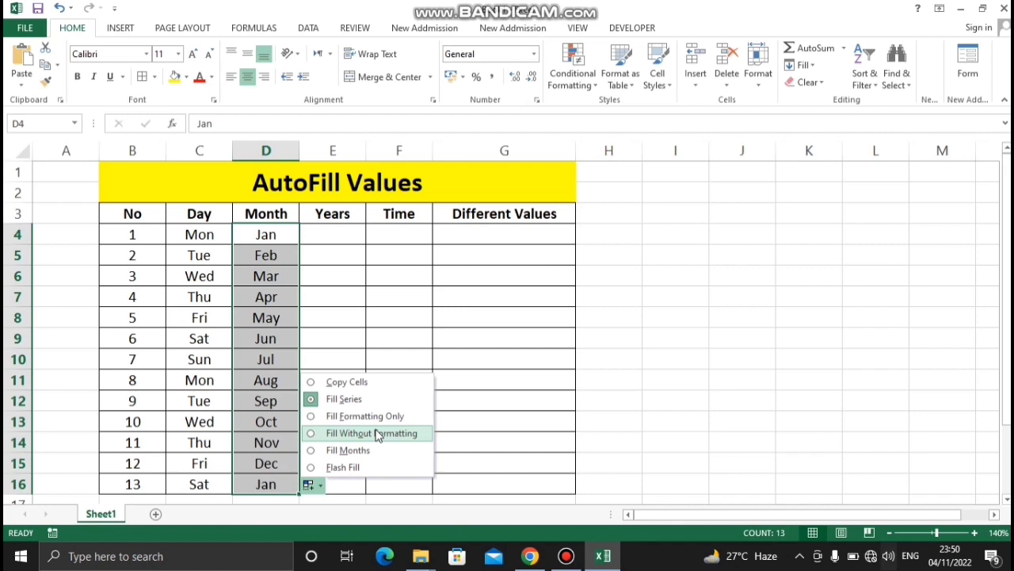
left_click(450, 337)
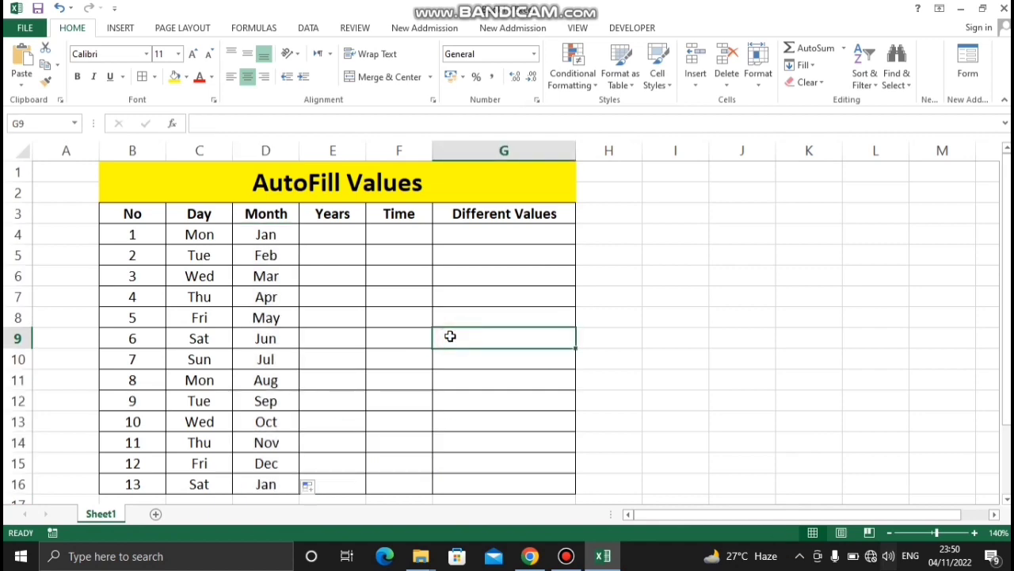
Enter 2022 in cell E4 as the first value of the Years column
left_click(342, 231)
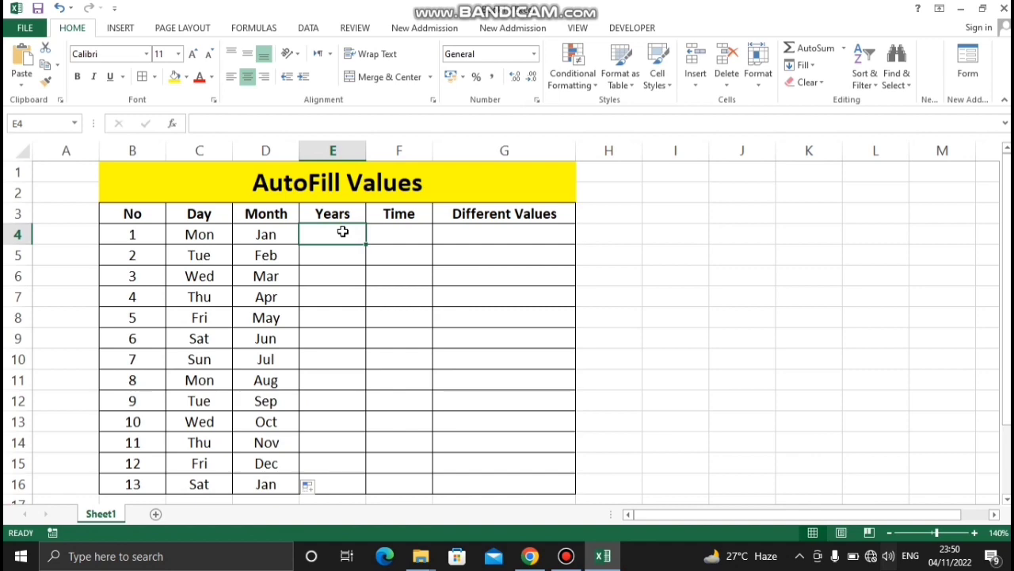
type("2022")
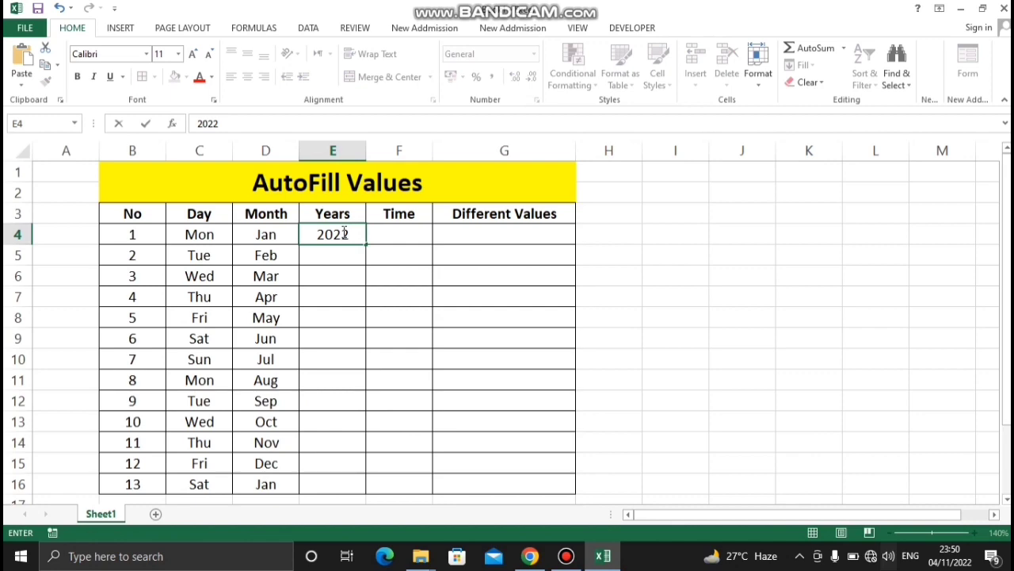
key("Return")
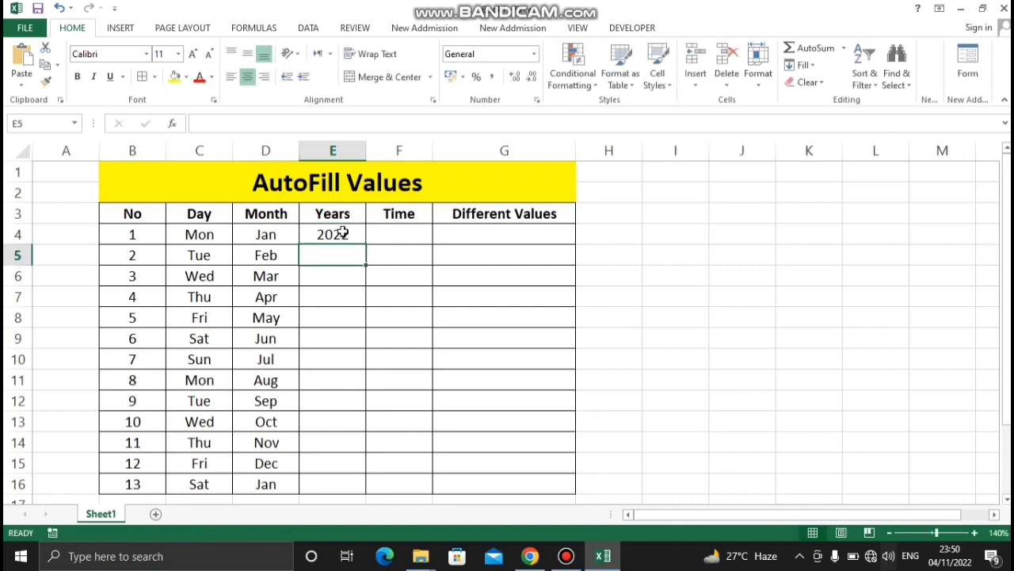
AutoFill the year from E4 down to E16 using the Fill Series option
left_click(342, 232)
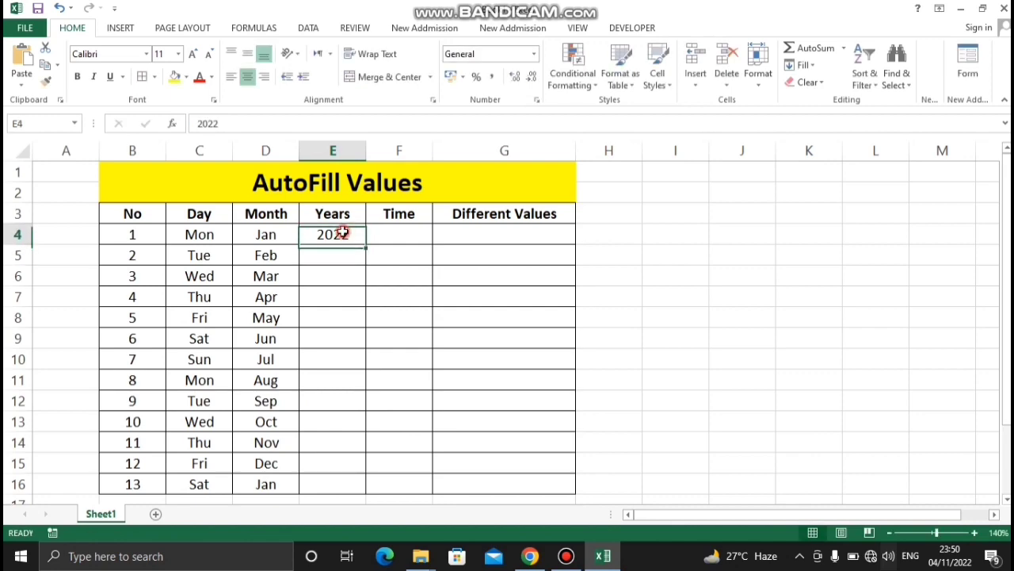
left_click_drag(365, 244, 361, 489)
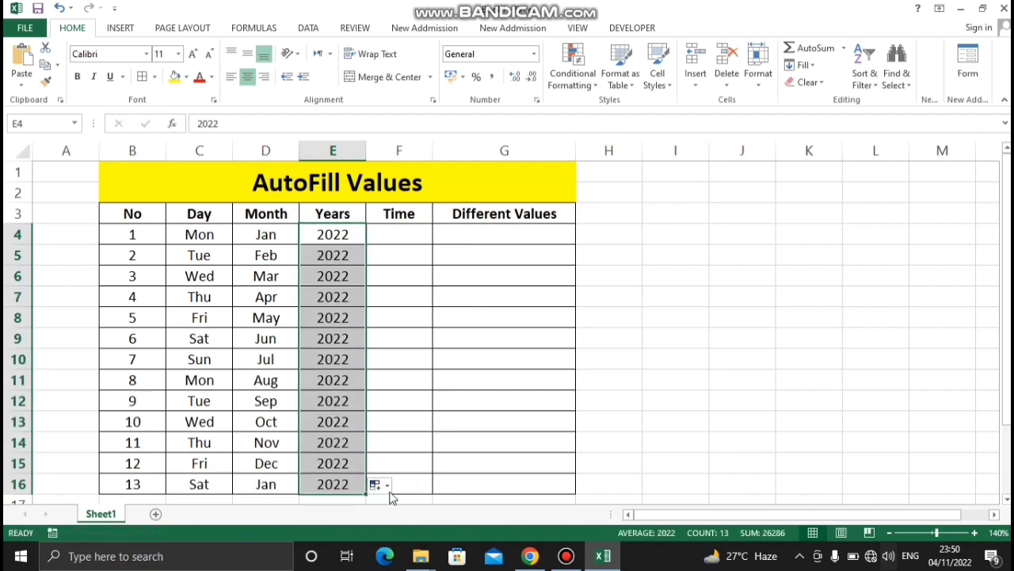
left_click(386, 486)
left_click(401, 418)
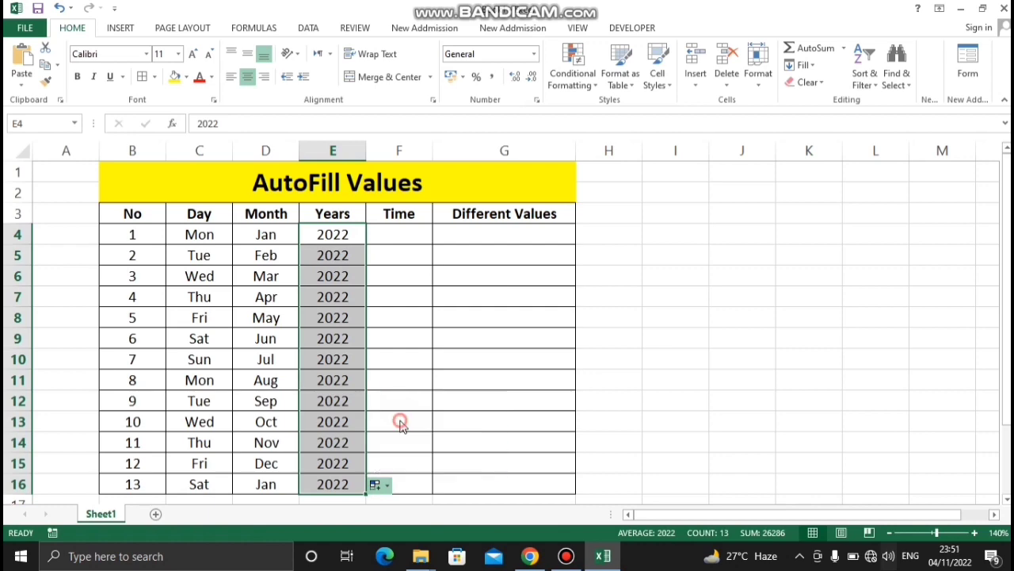
Undo the Fill Series result in the Years column and enter 2023 in cell E5 as the second year
left_click(471, 388)
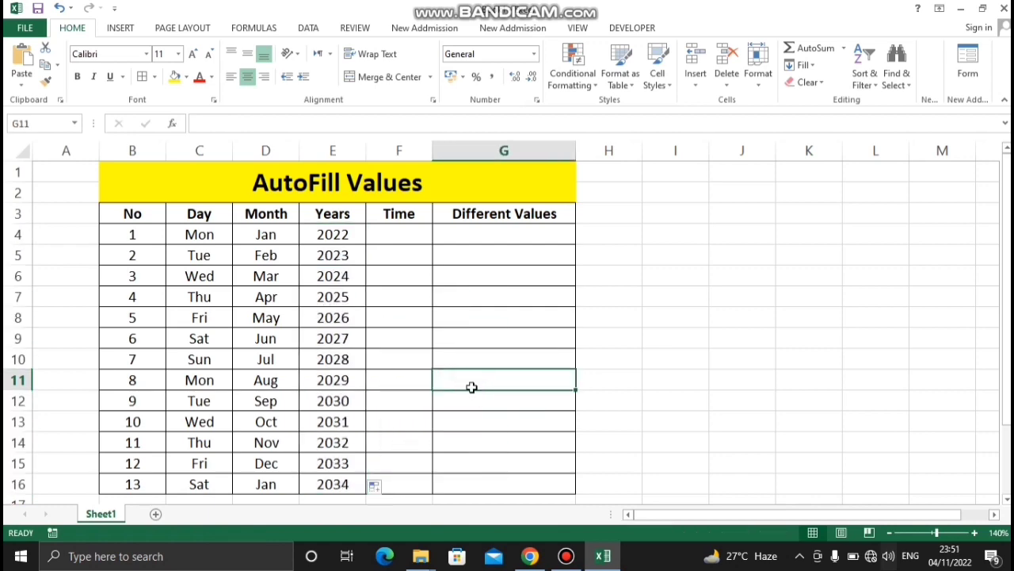
key("ctrl+z")
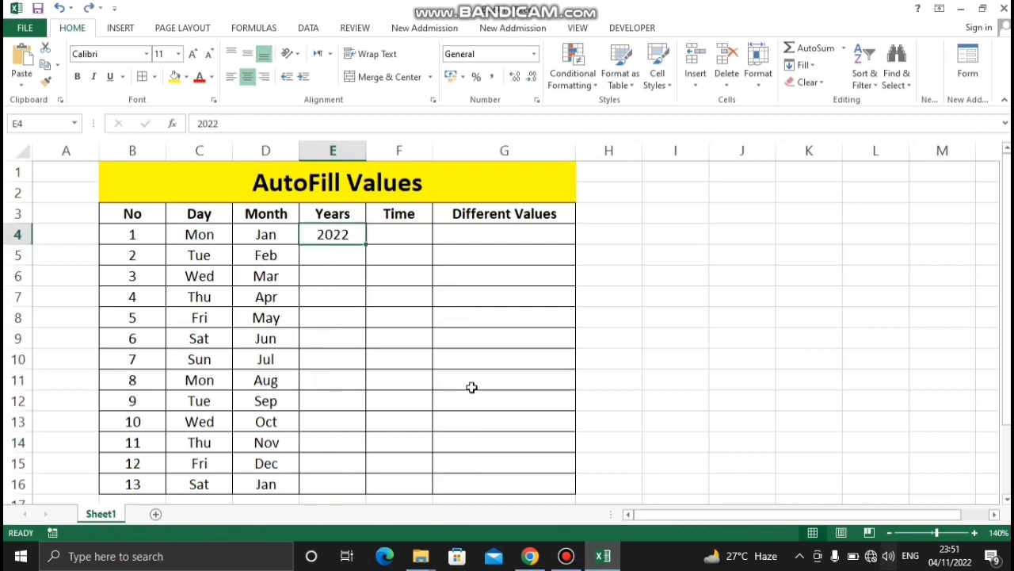
left_click(337, 258)
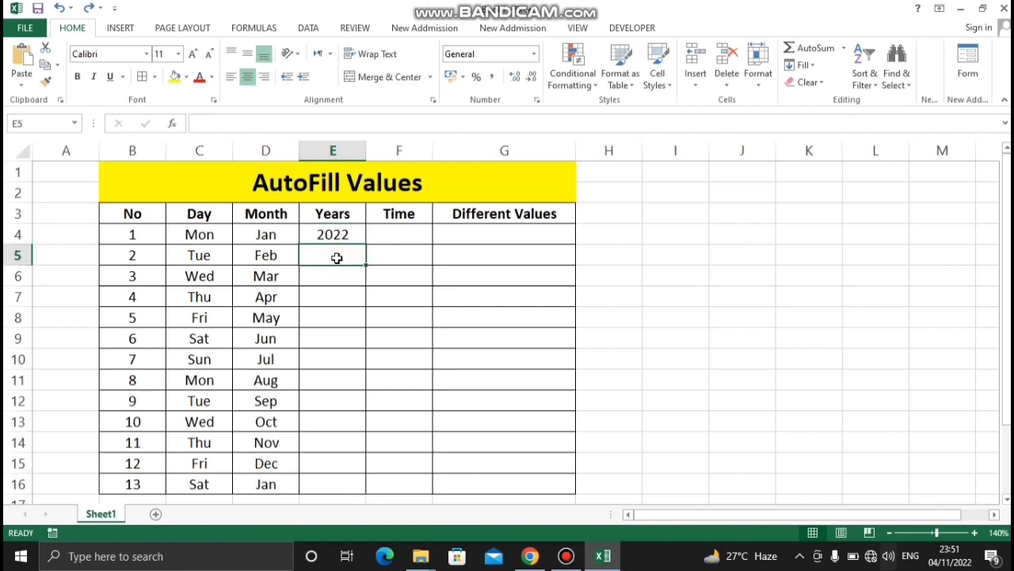
type("2023")
key("Return")
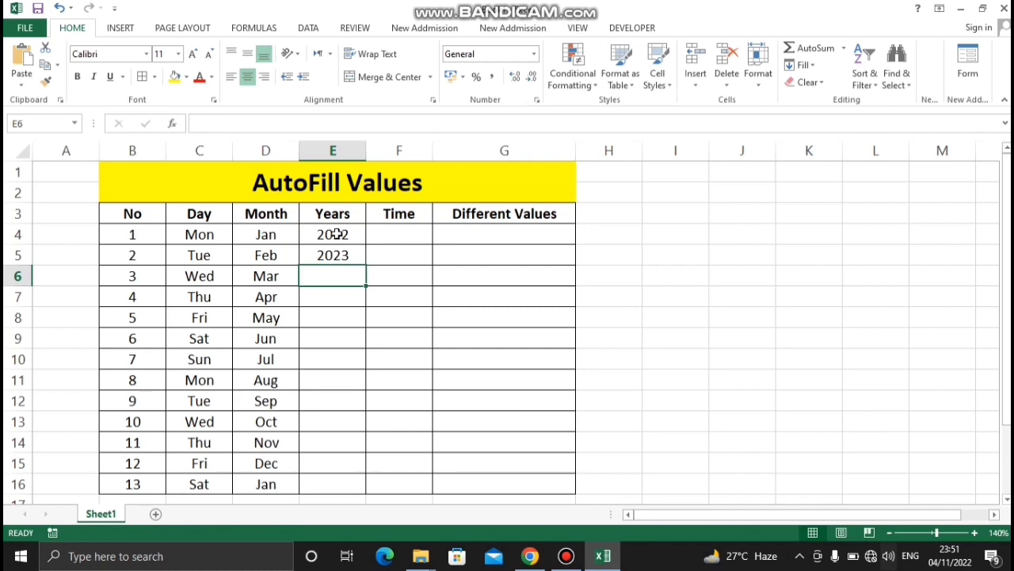
AutoFill the Years column down to E16 from the two starting values in E4:E5
left_click_drag(334, 233, 337, 253)
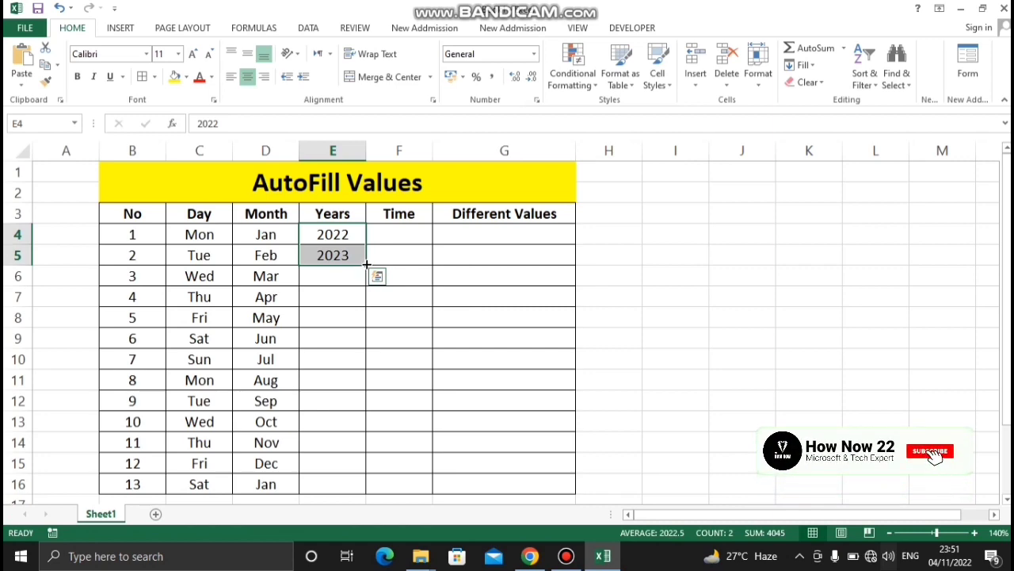
left_click_drag(367, 263, 370, 492)
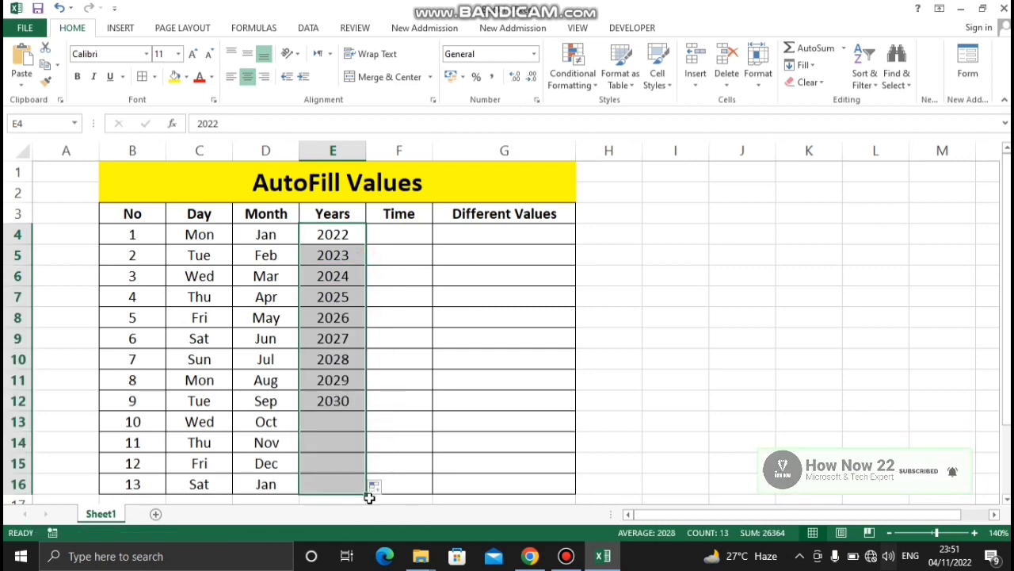
left_click(469, 436)
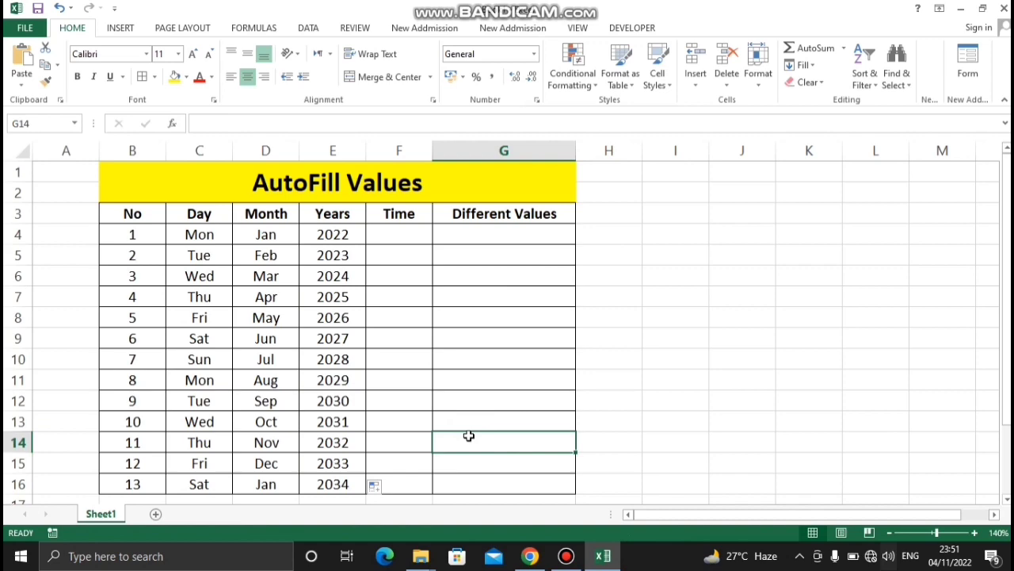
Enter 1:00 in cell F4 as the first value of the Time column
left_click(459, 209)
left_click(483, 261)
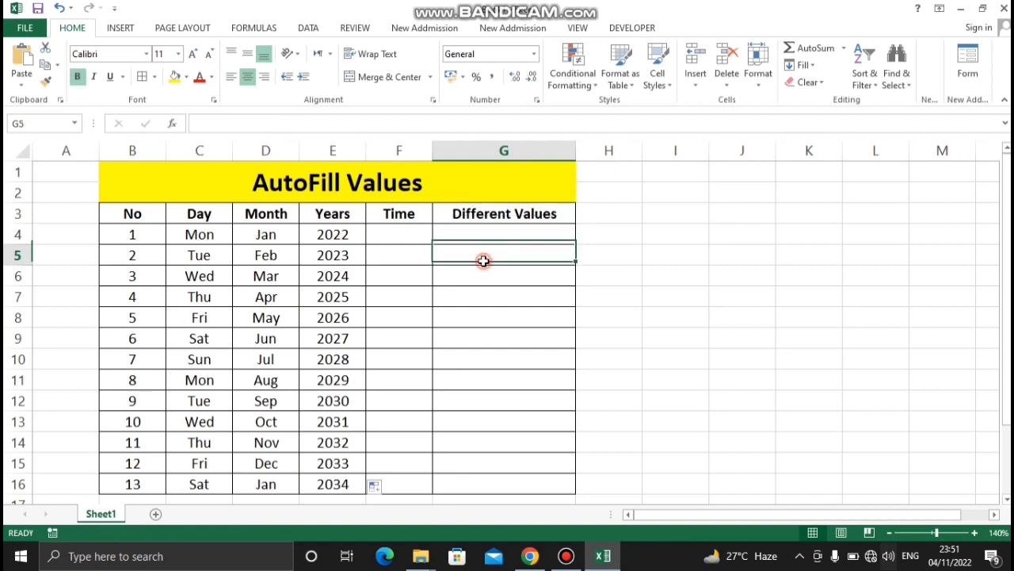
left_click(396, 231)
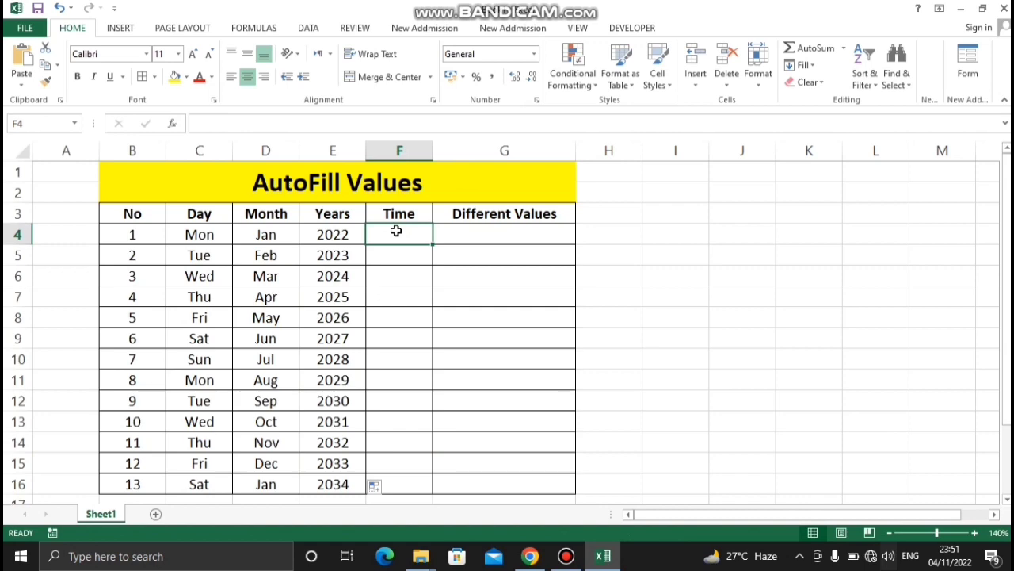
type("1:")
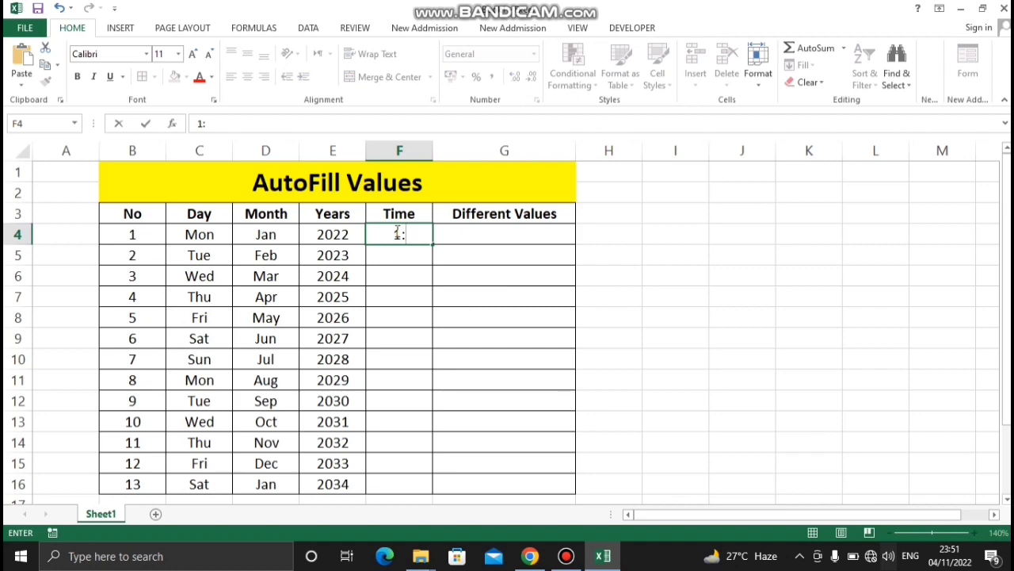
type("00")
key("Return")
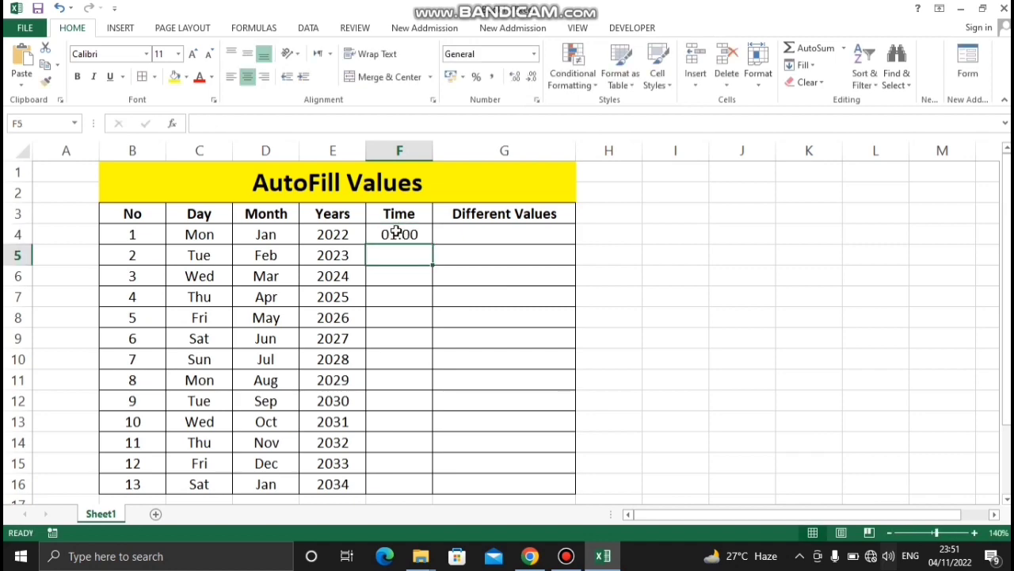
AutoFill the hourly time series from F4 down to F16
left_click(398, 233)
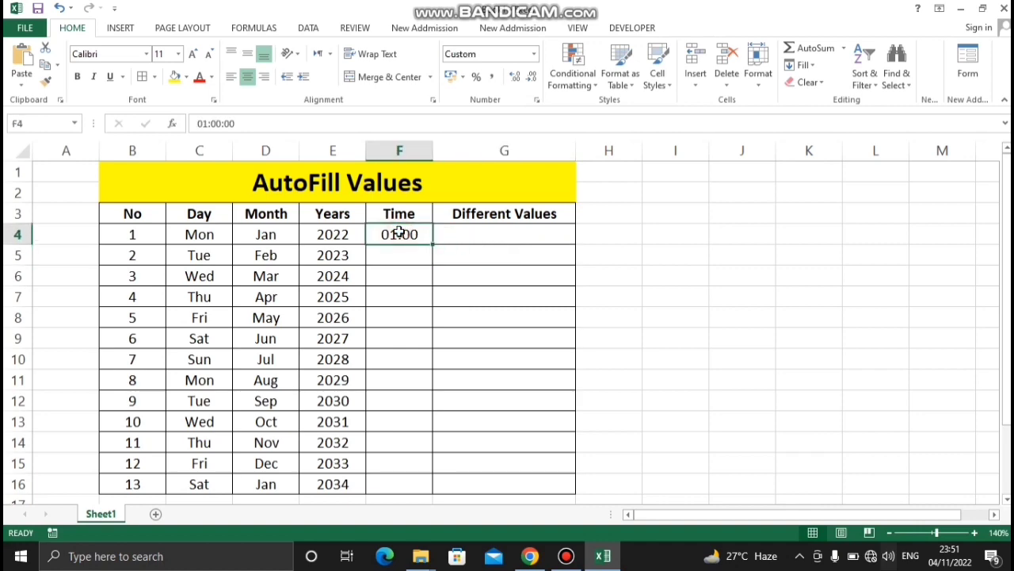
left_click_drag(432, 244, 431, 487)
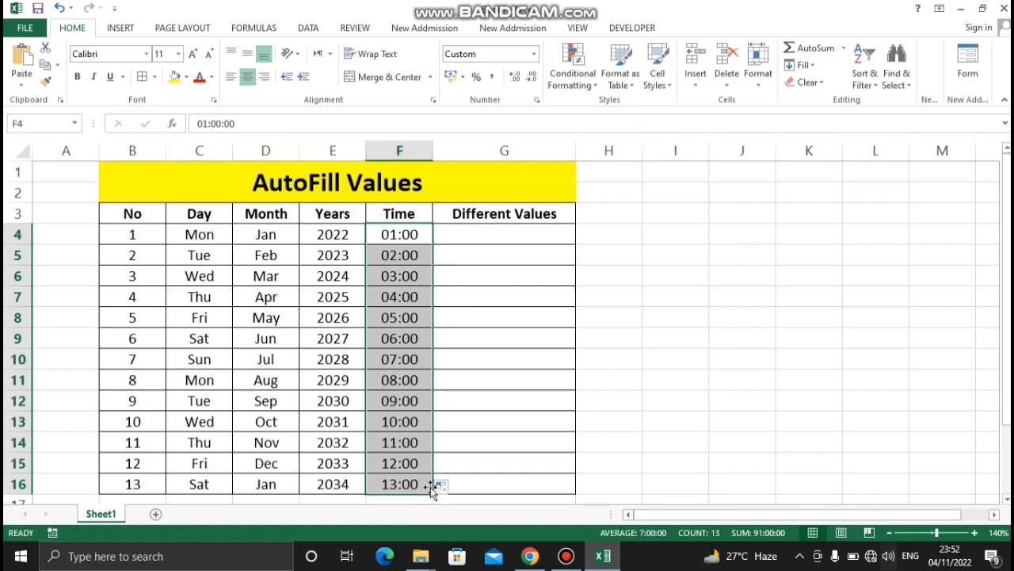
left_click(530, 465)
left_click(738, 456)
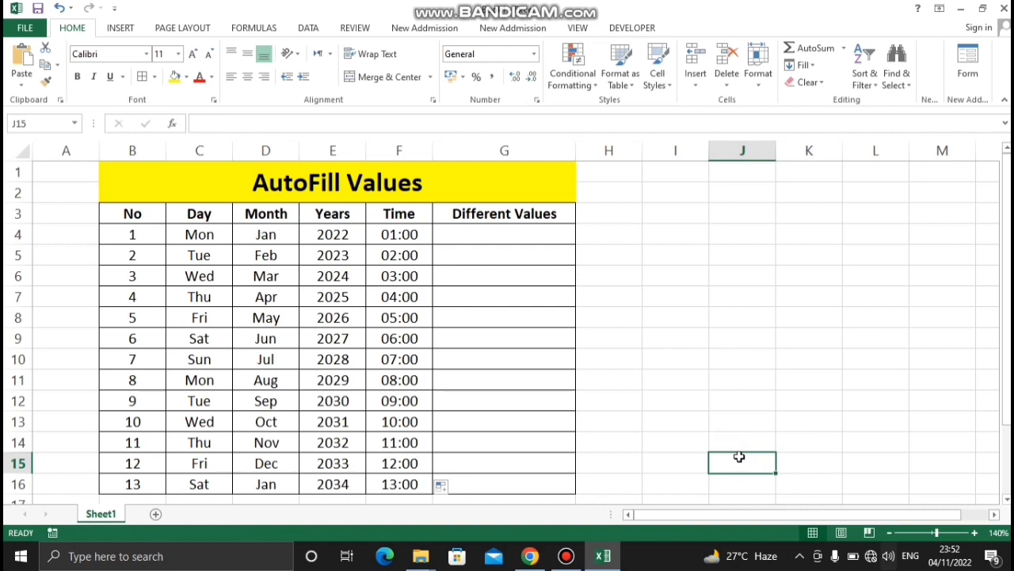
Enter 1 in cell G4 and 3 in cell G5 as starting numbers of the Different Values column
left_click(519, 236)
type("1")
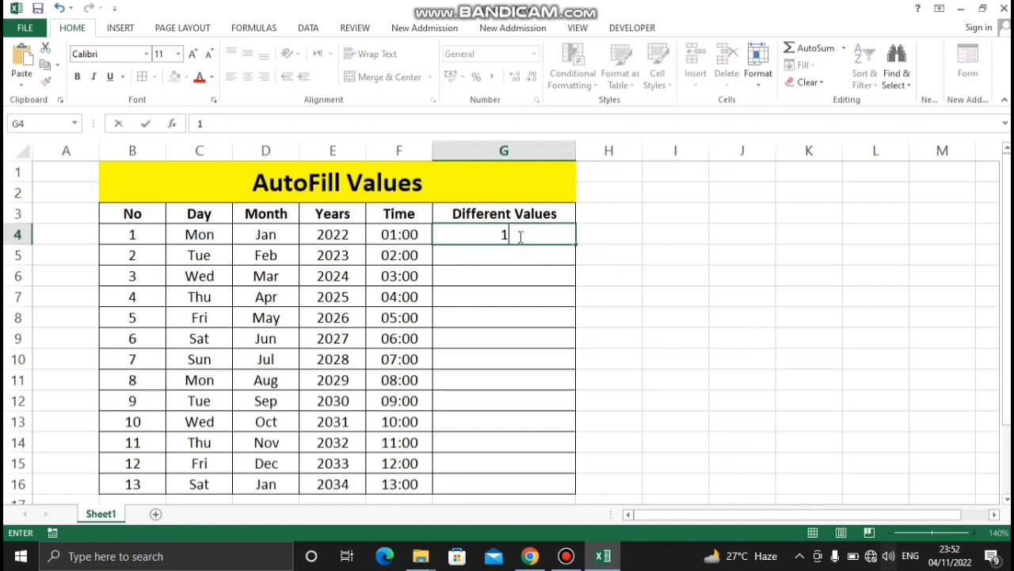
key("Return")
type("3")
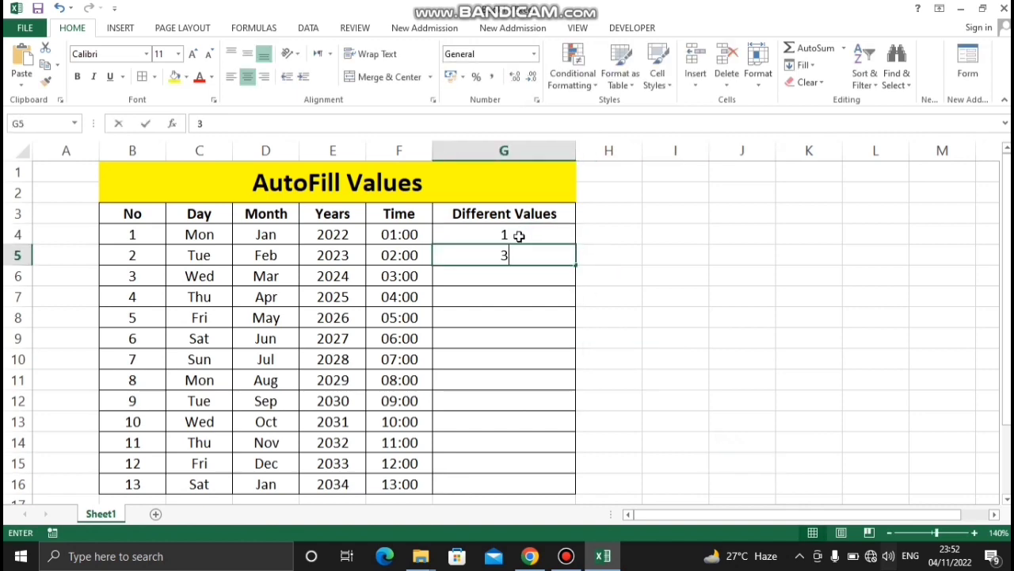
key("Return")
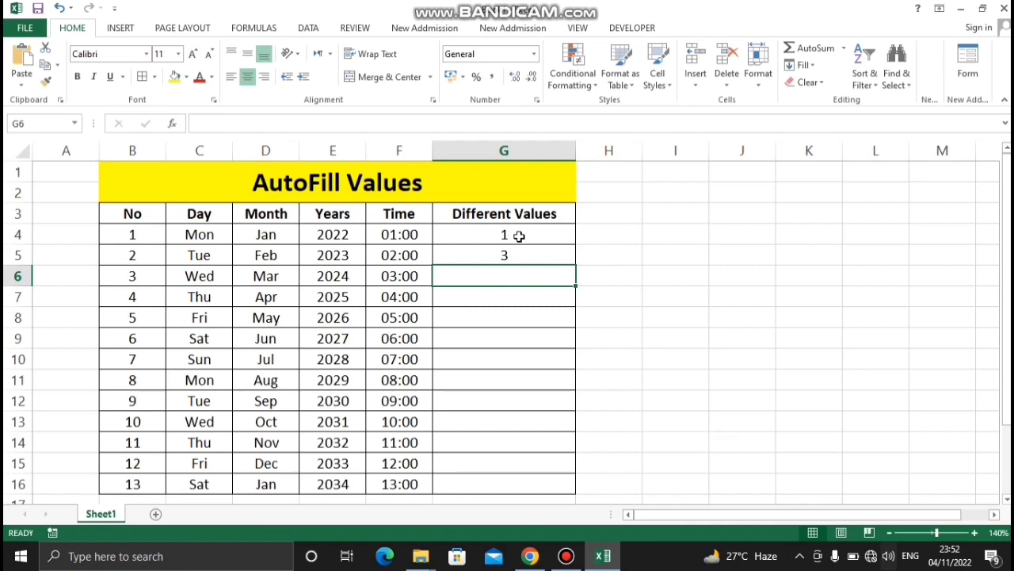
AutoFill the step-by-two number series from G4:G5 down to G16
left_click_drag(518, 236, 527, 266)
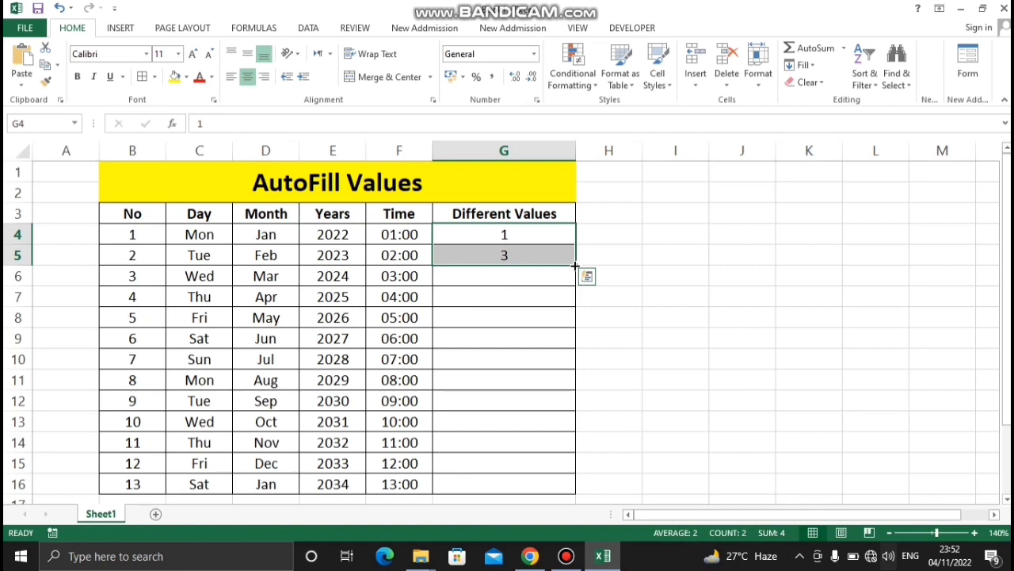
left_click_drag(576, 262, 568, 492)
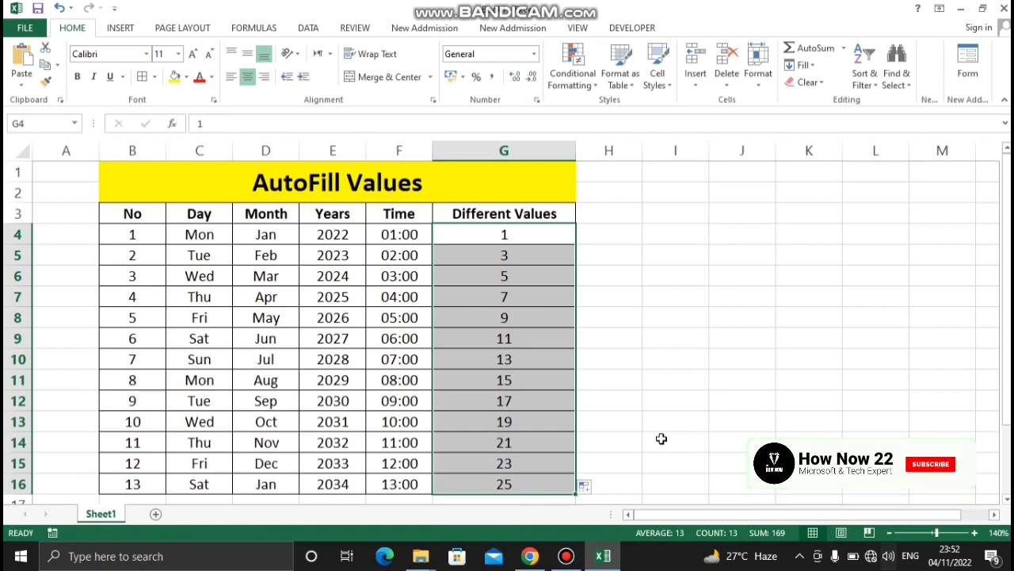
left_click(708, 396)
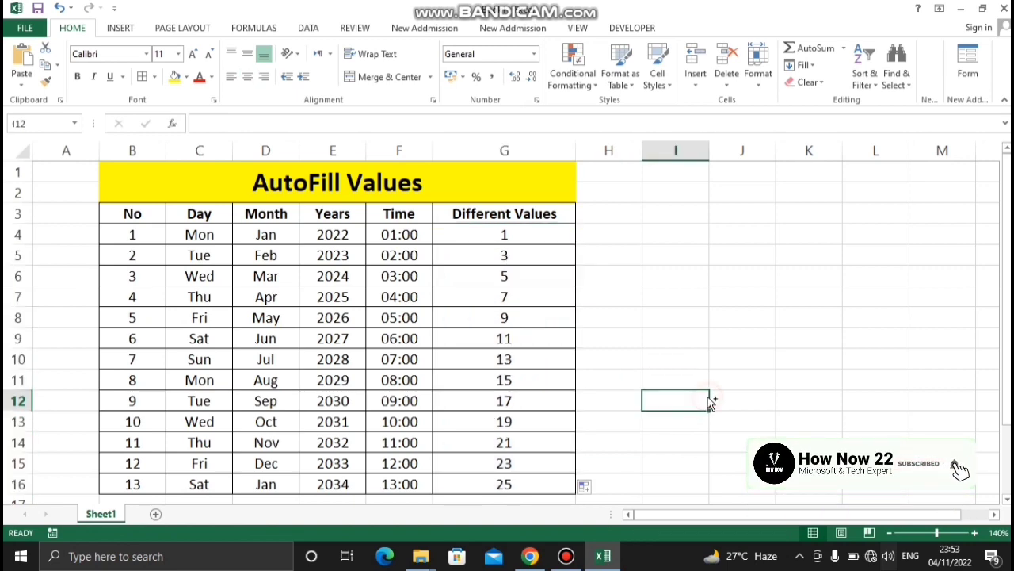
Undo the Different Values fill and the G5 entry, and enter 4 in cell G5 instead
key("ctrl+z")
key("ctrl+z")
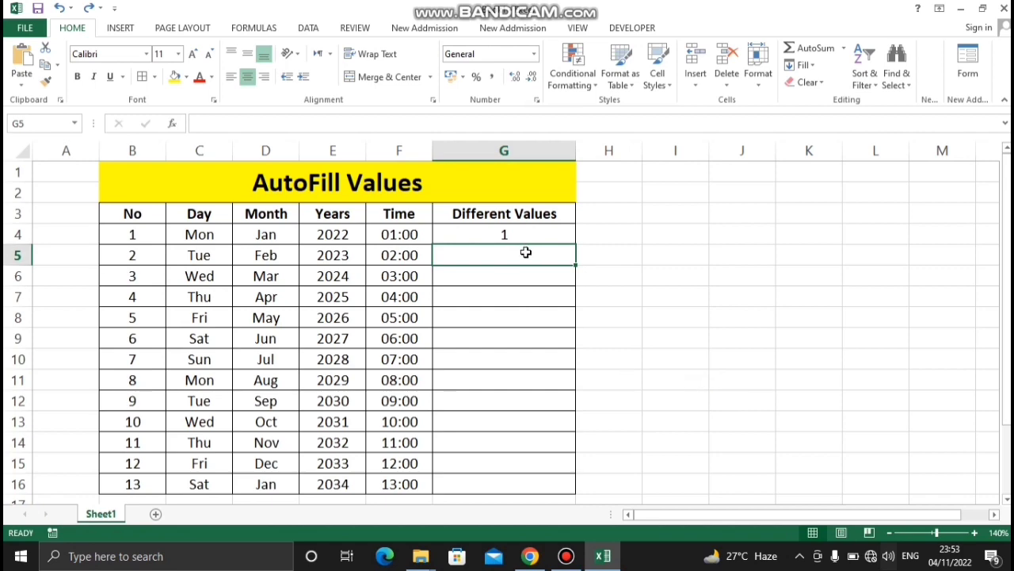
type("4")
key("Return")
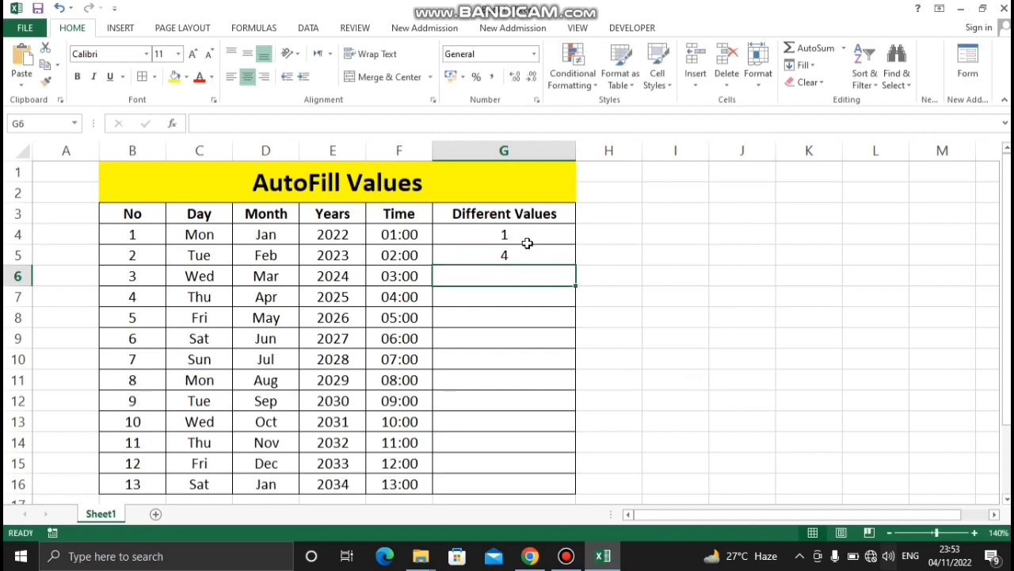
AutoFill the step-by-three number series from G4:G5 down to G16
left_click_drag(526, 236, 528, 258)
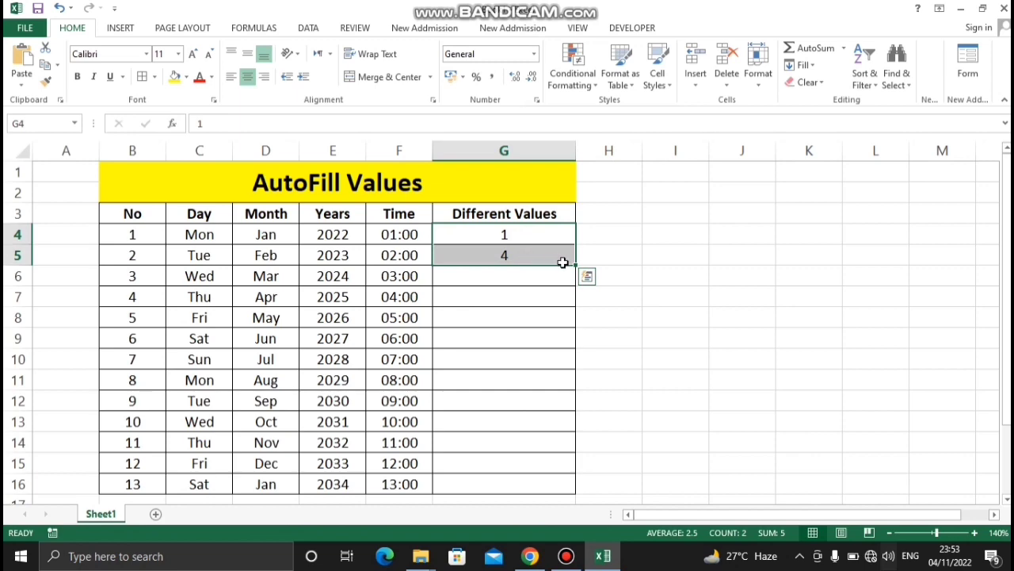
left_click_drag(575, 265, 570, 493)
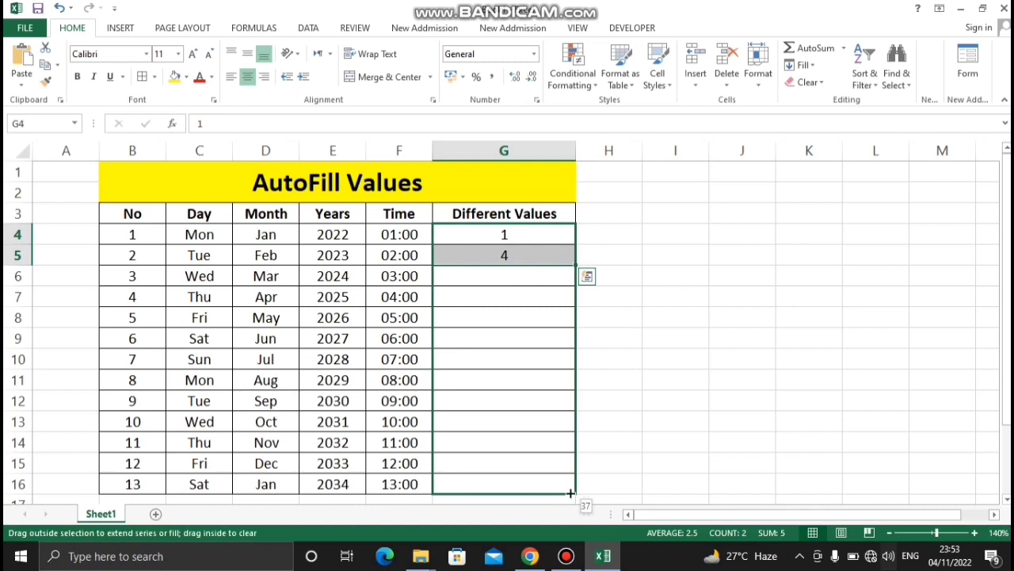
left_click_drag(570, 493, 576, 488)
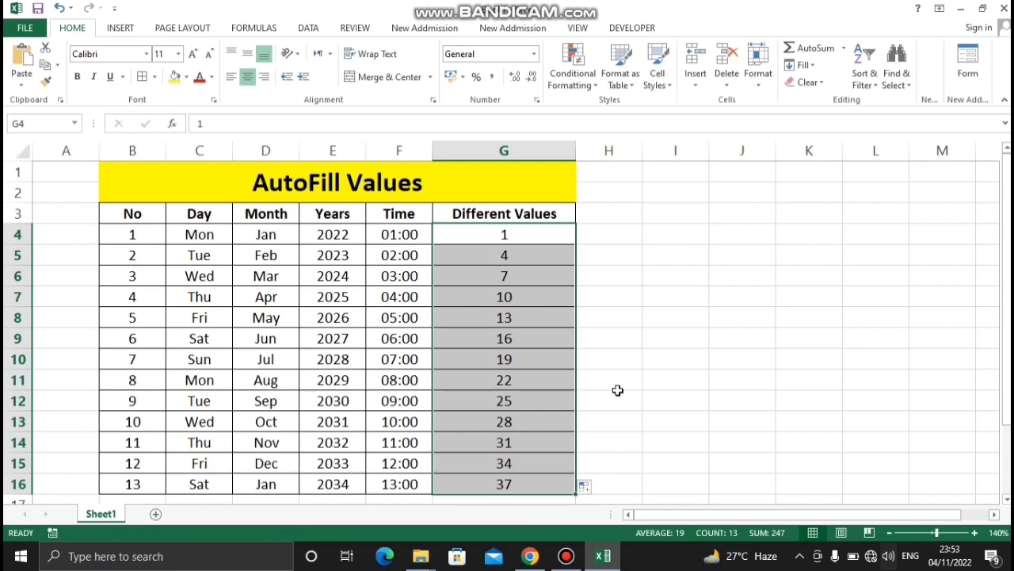
Undo the step-by-three fill and both starting number entries in G4 and G5
key("ctrl+z")
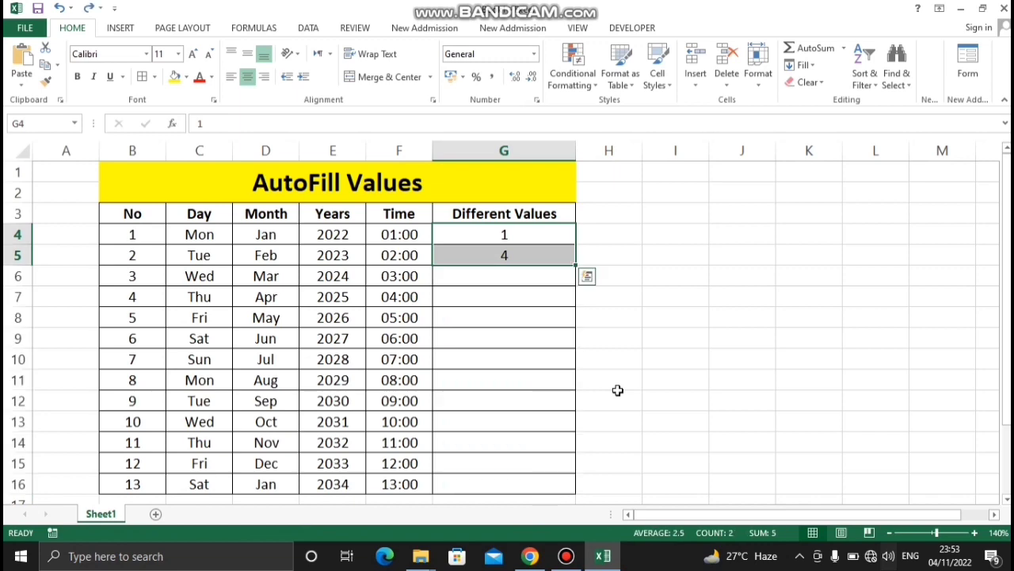
key("ctrl+z")
left_click(722, 377)
key("ctrl+z")
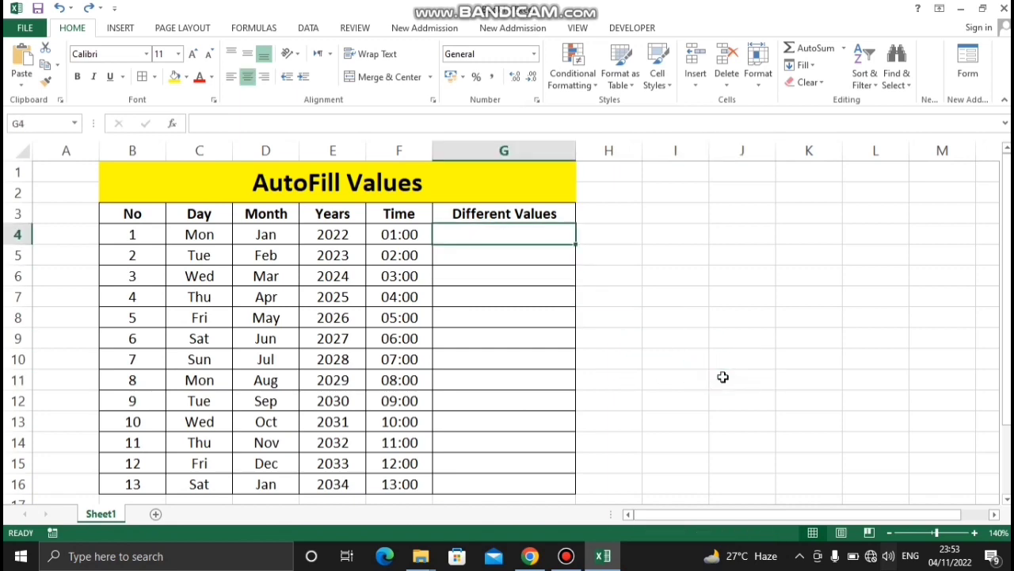
Enter Jan in cell G4 and Mar in cell G5 as starting months of the Different Values column
left_click(555, 283)
left_click(501, 237)
type("Jan")
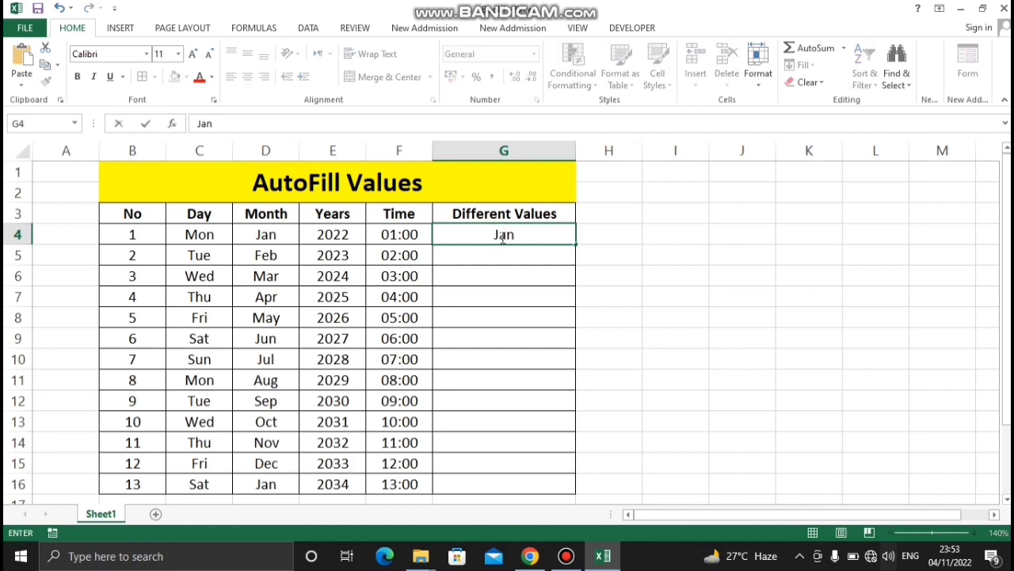
key("Return")
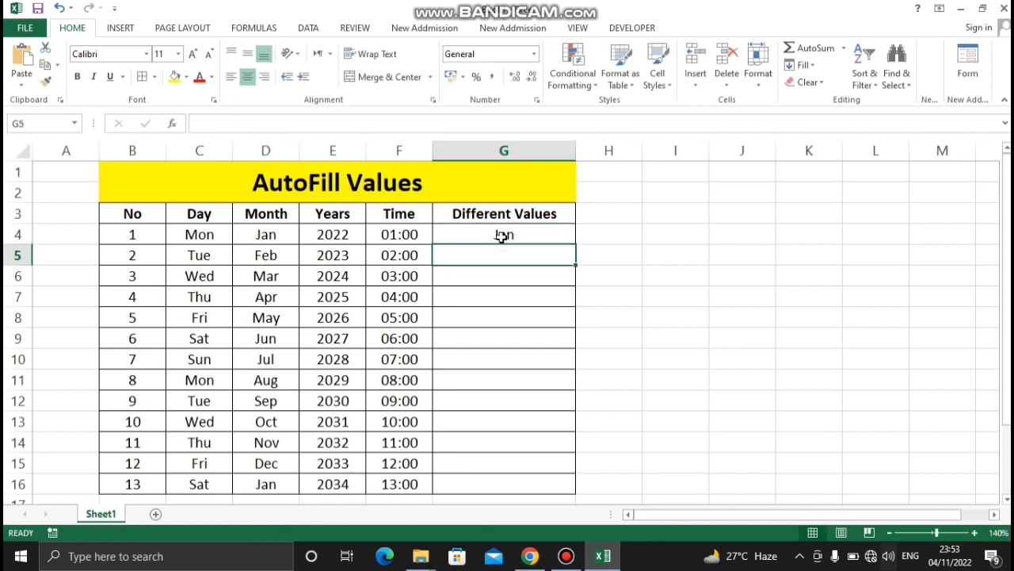
type("Mar")
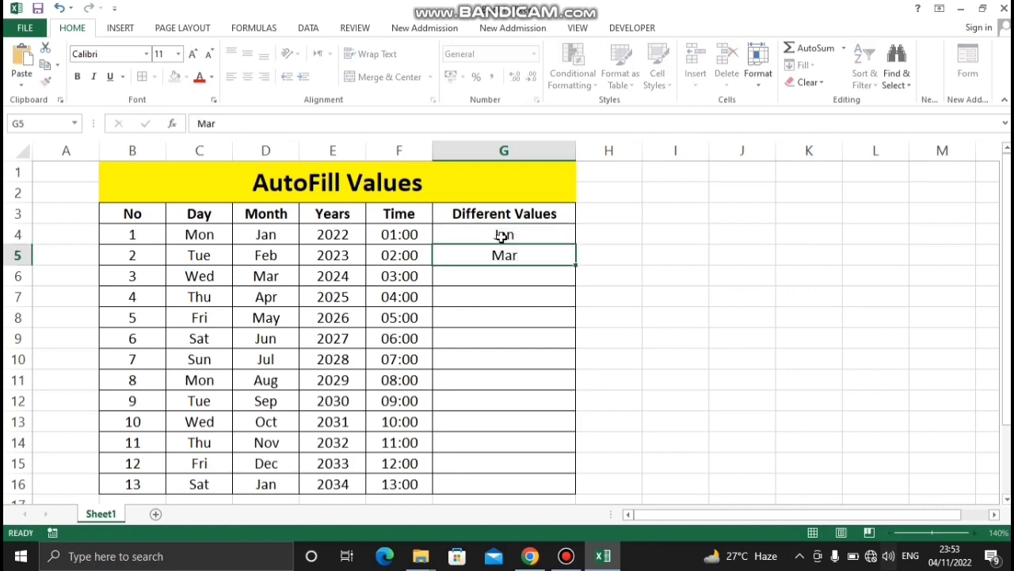
key("Return")
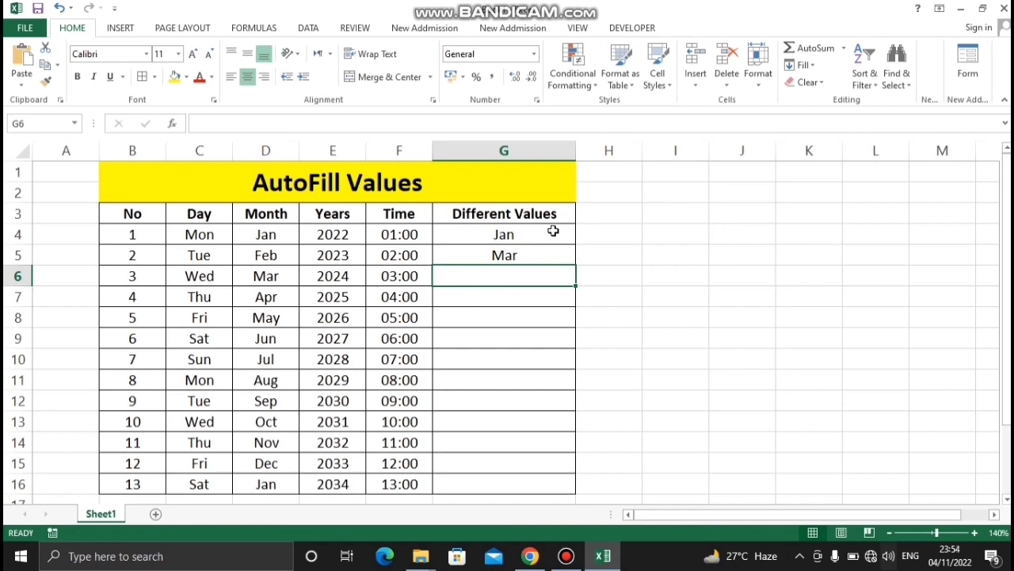
AutoFill the every-other-month series from G4:G5 down to G16
left_click_drag(553, 231, 554, 258)
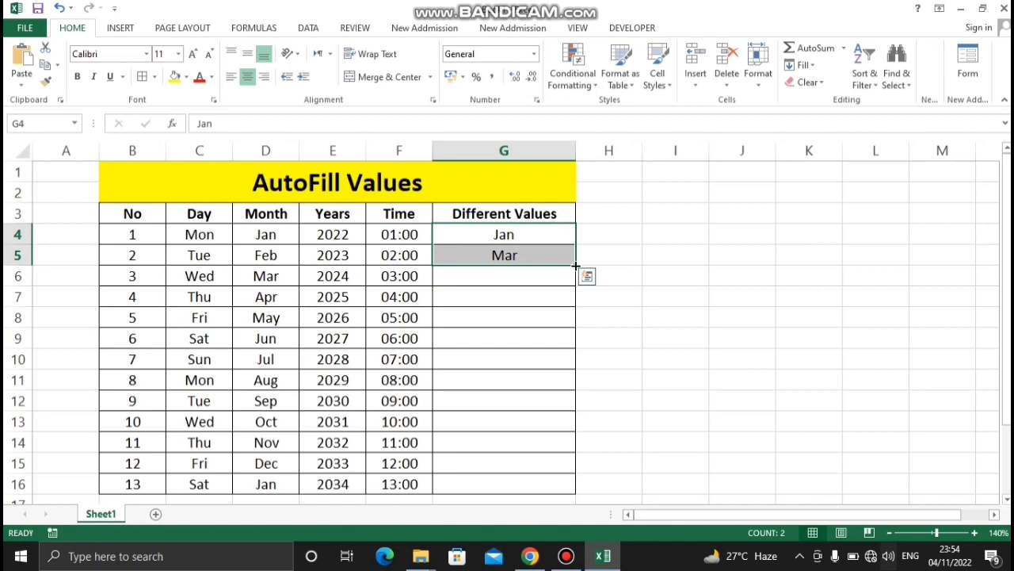
left_click_drag(576, 267, 567, 405)
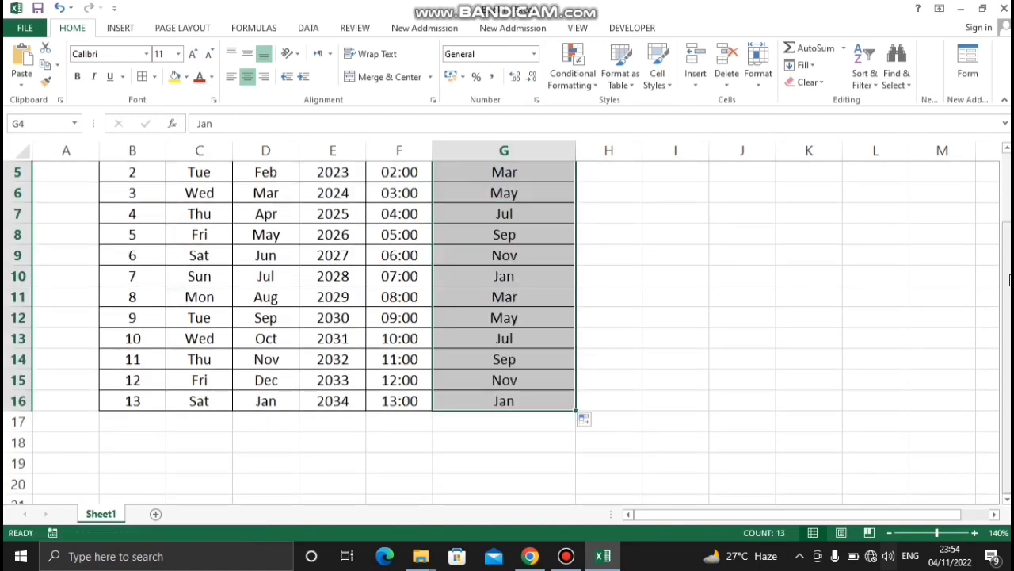
scroll(867, 288, "up", 1)
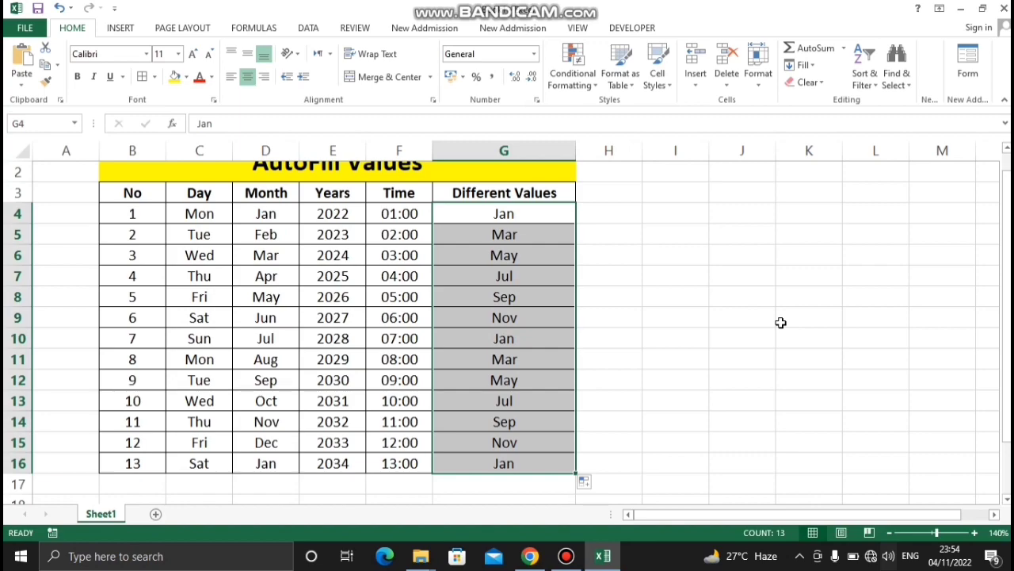
Undo the every-other-month fill and the Mar entry in cell G5
key("ctrl+z")
Undo the Jan entry in cell G4, then enter 2022 in G4 and 2030 in G5 as starting years
key("ctrl+z")
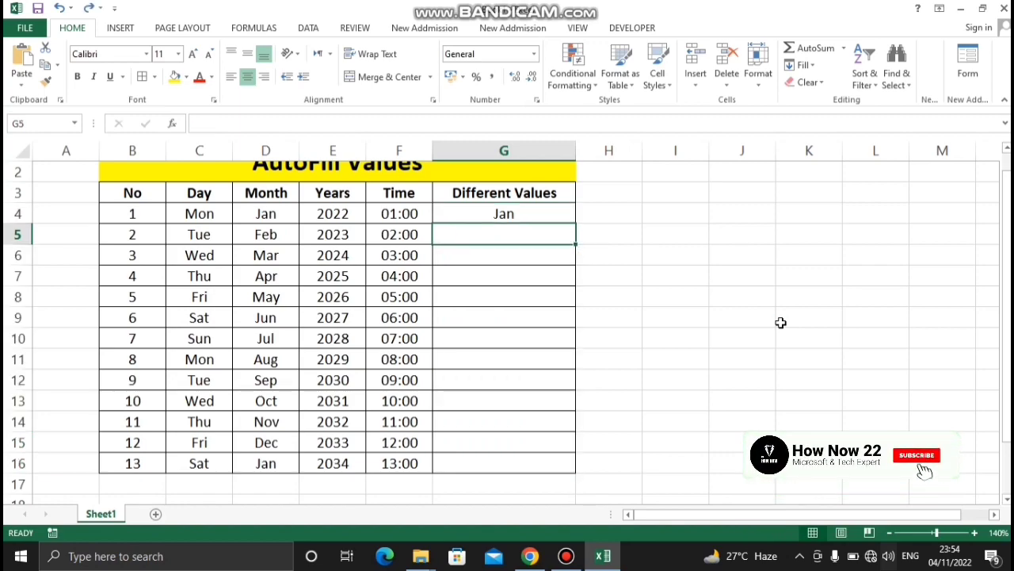
key("ctrl+z")
left_click(780, 322)
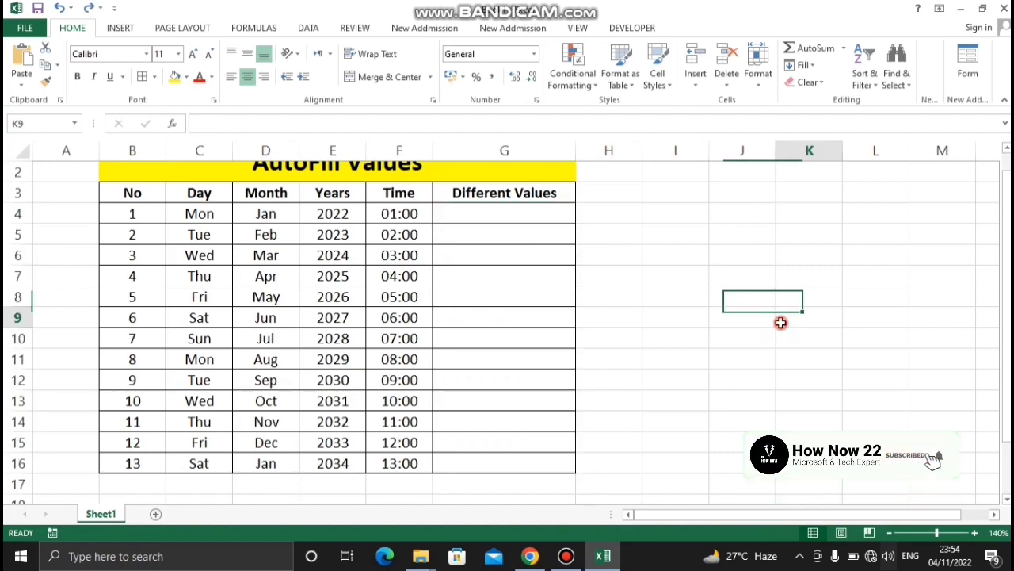
left_click(496, 208)
type("20")
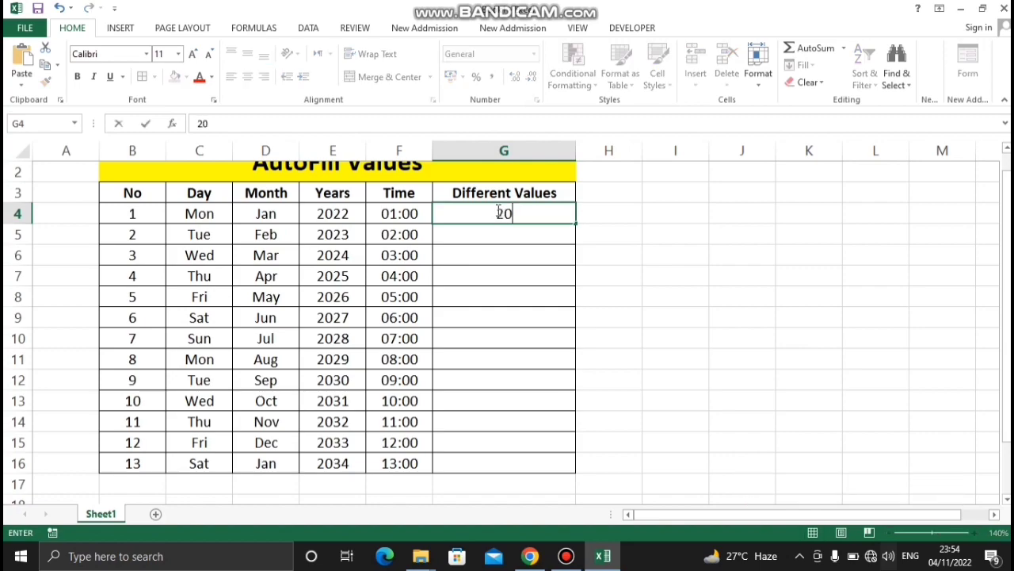
type("22")
key("Return")
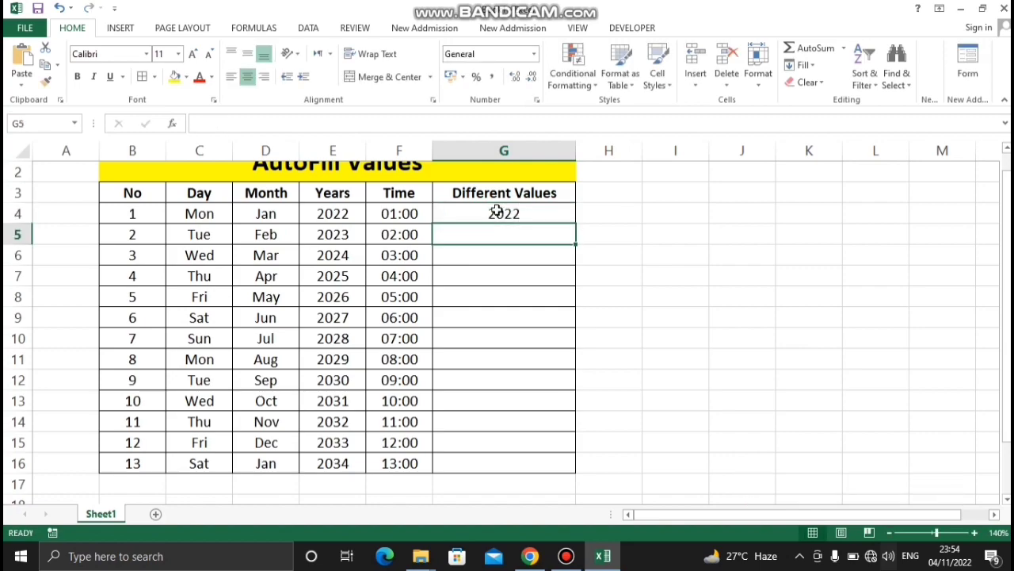
type("20")
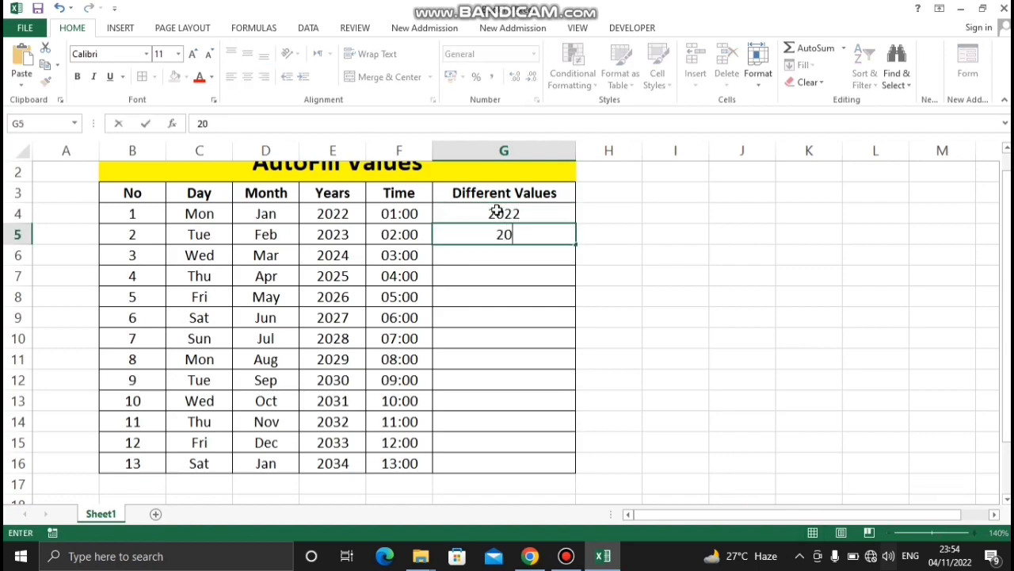
type("30")
key("Return")
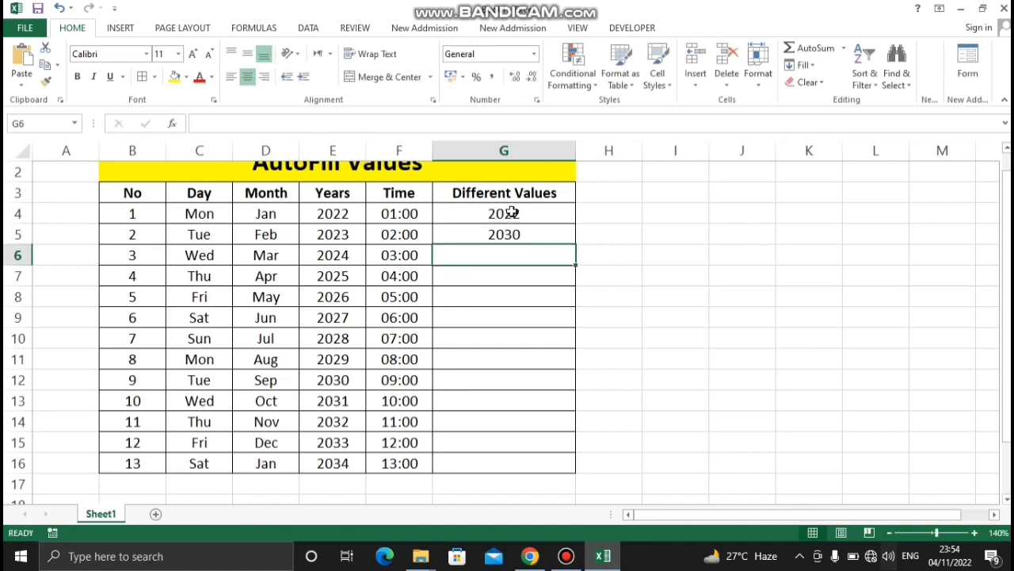
AutoFill the eight-year interval series from G4:G5 down to G16
left_click_drag(512, 213, 505, 235)
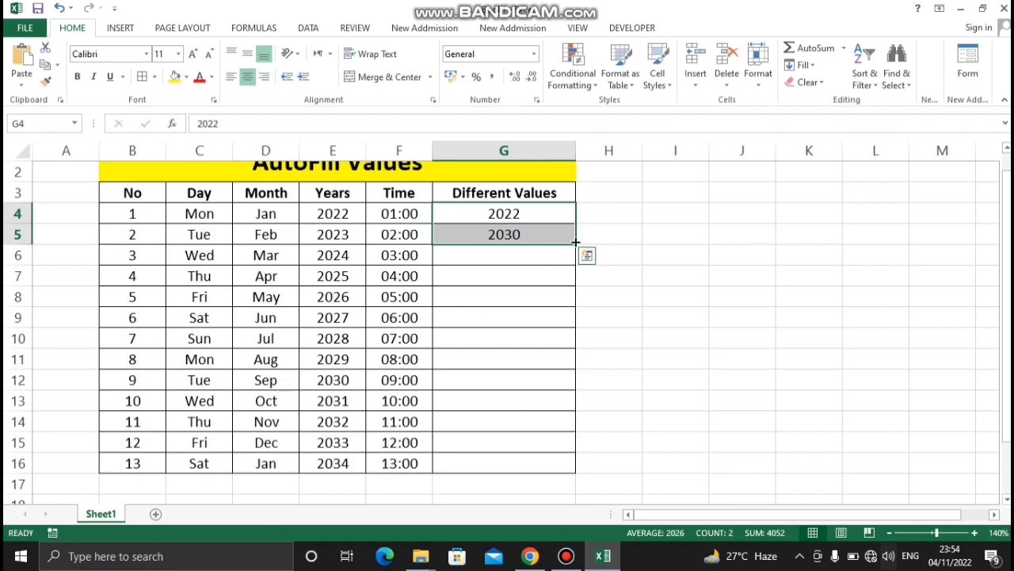
left_click_drag(575, 242, 578, 467)
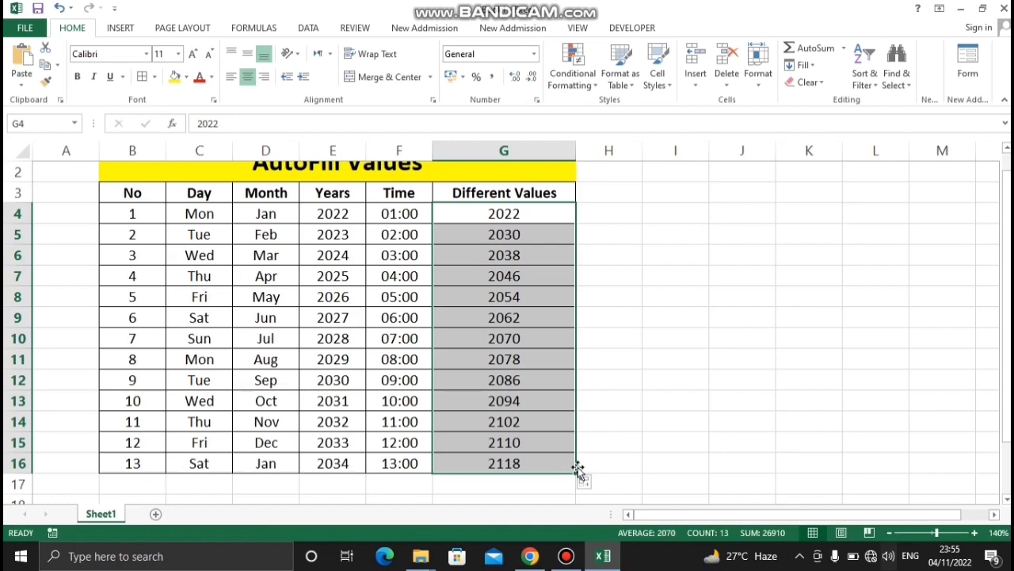
Undo the eight-year fill and both starting year entries in G4 and G5
left_click(686, 418)
key("ctrl+z")
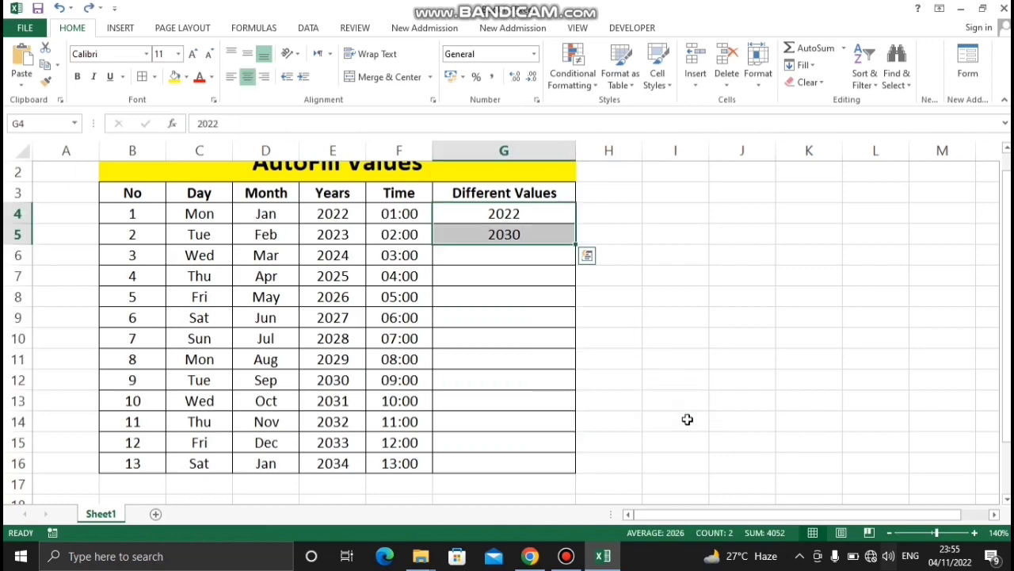
key("ctrl+z")
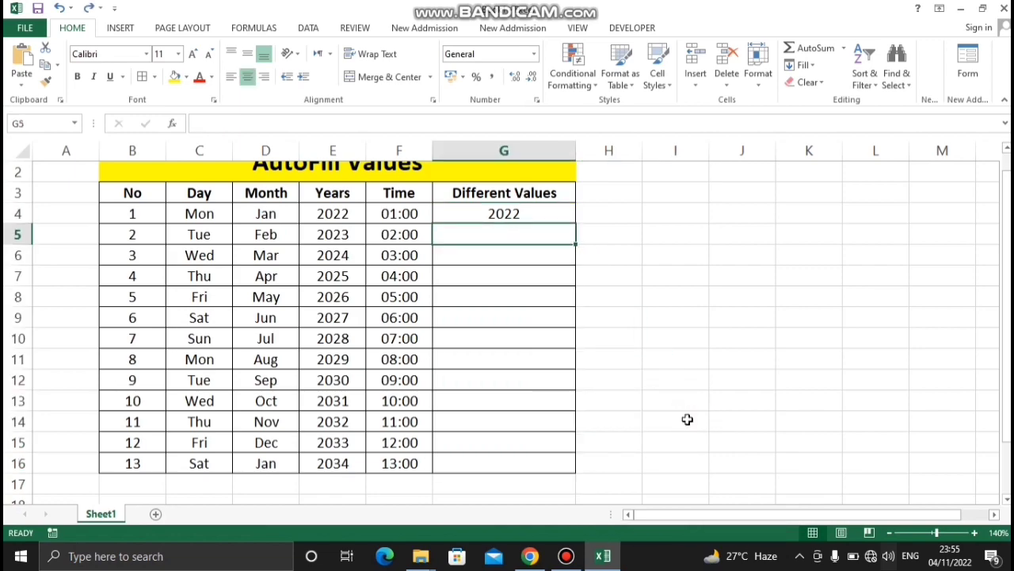
key("ctrl+z")
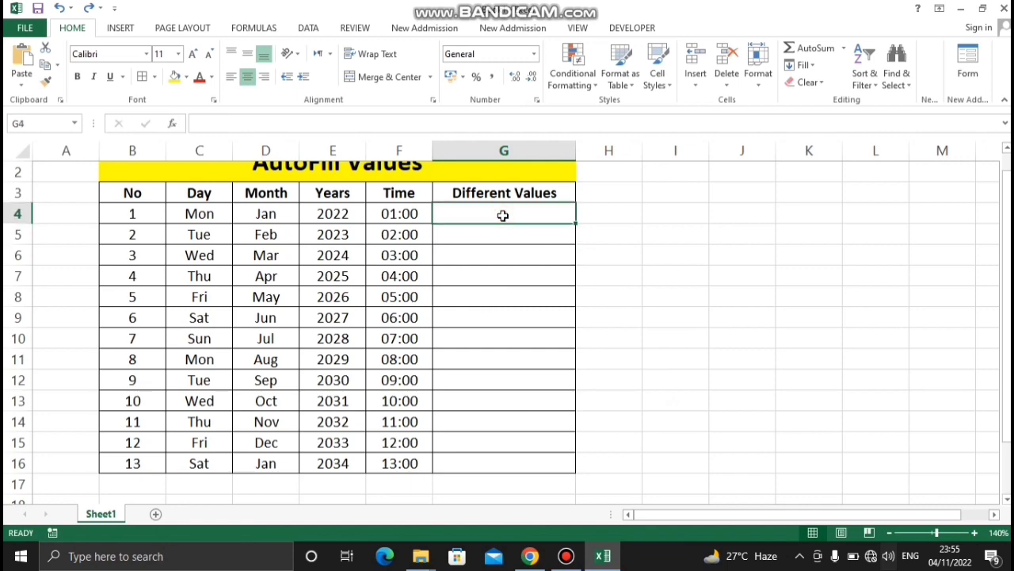
type("0:")
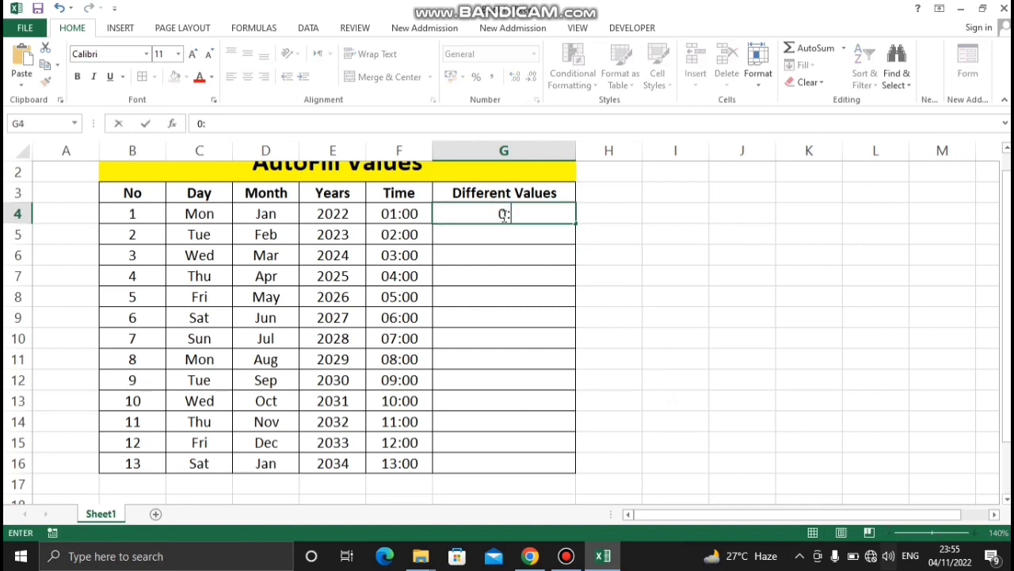
type("100")
key("Return")
key("ctrl+z")
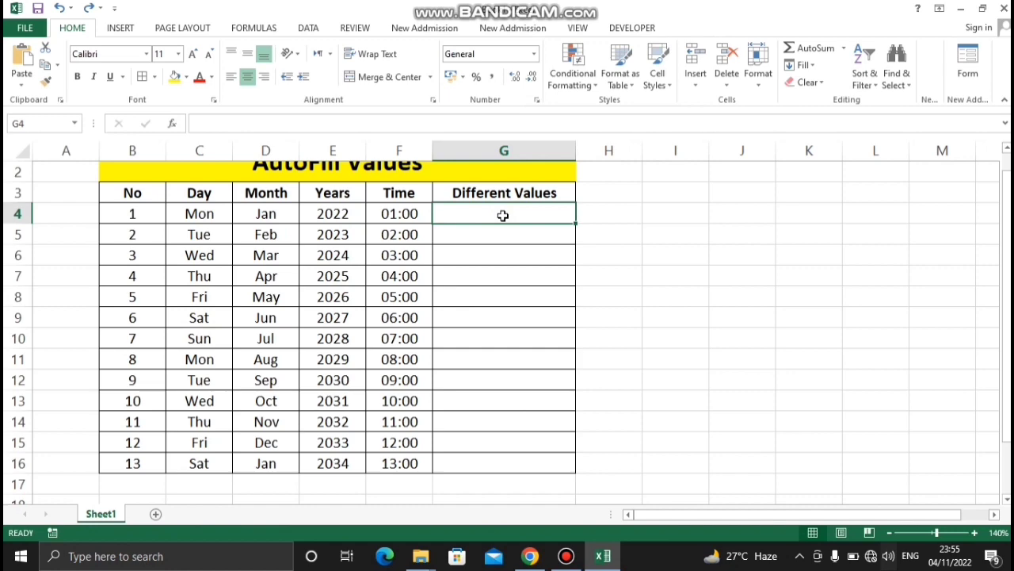
Enter 01:00 in cell G4 and 5:00 in cell G5 as starting times of the Different Values column
type("01:00")
key("Return")
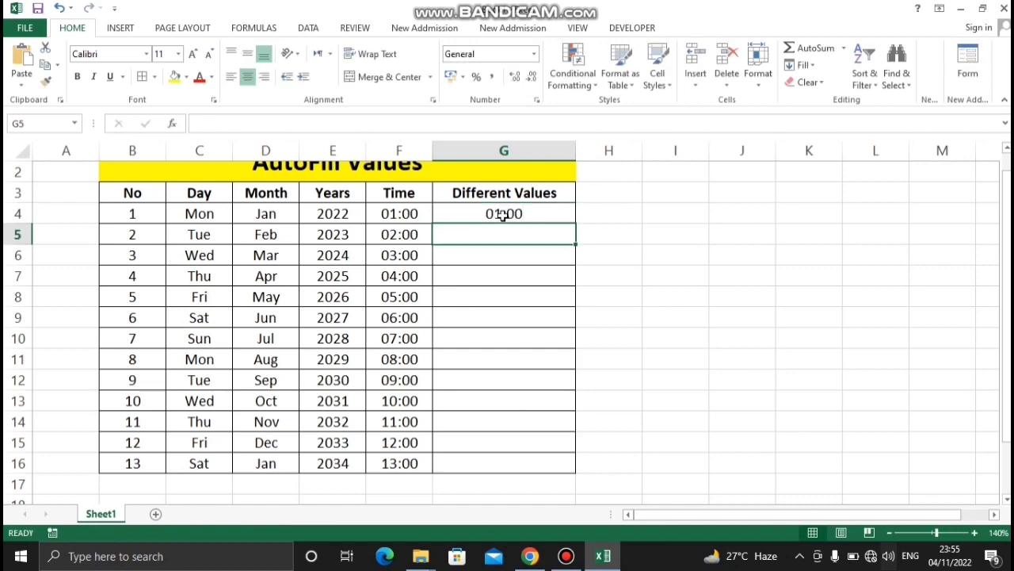
type("5:00")
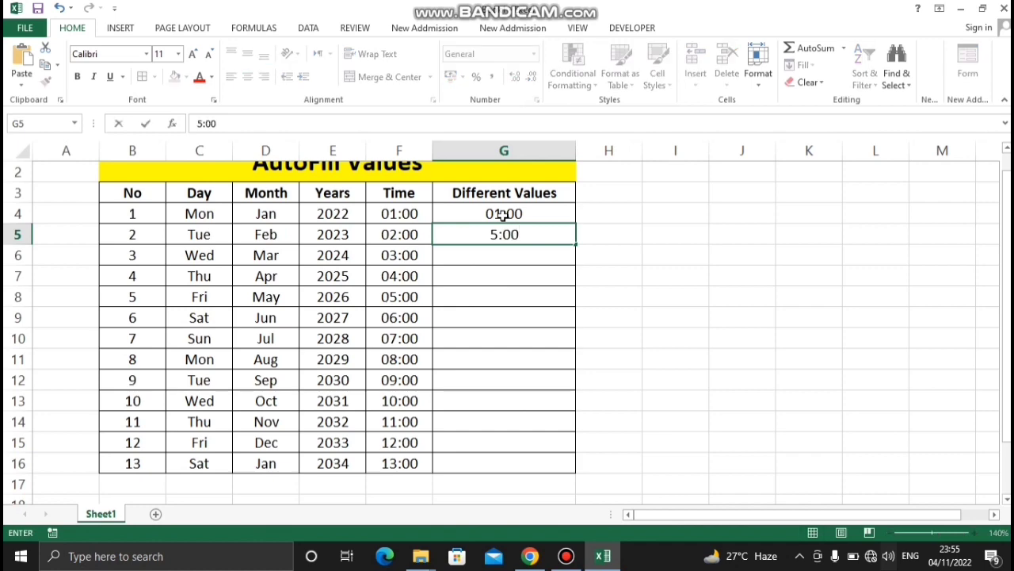
key("Return")
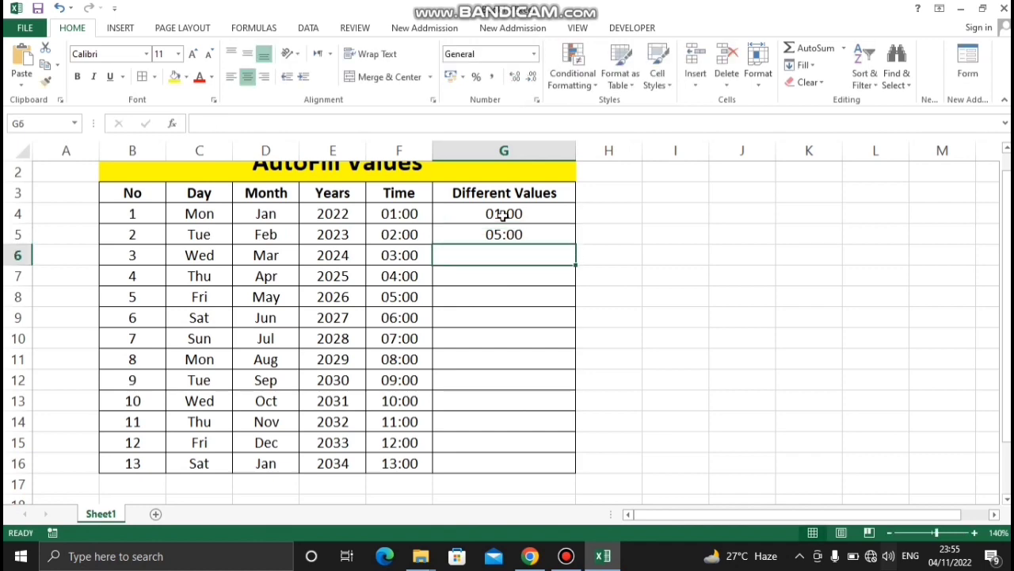
AutoFill the four-hour interval time series from G4:G5 down to G16
left_click_drag(547, 214, 547, 237)
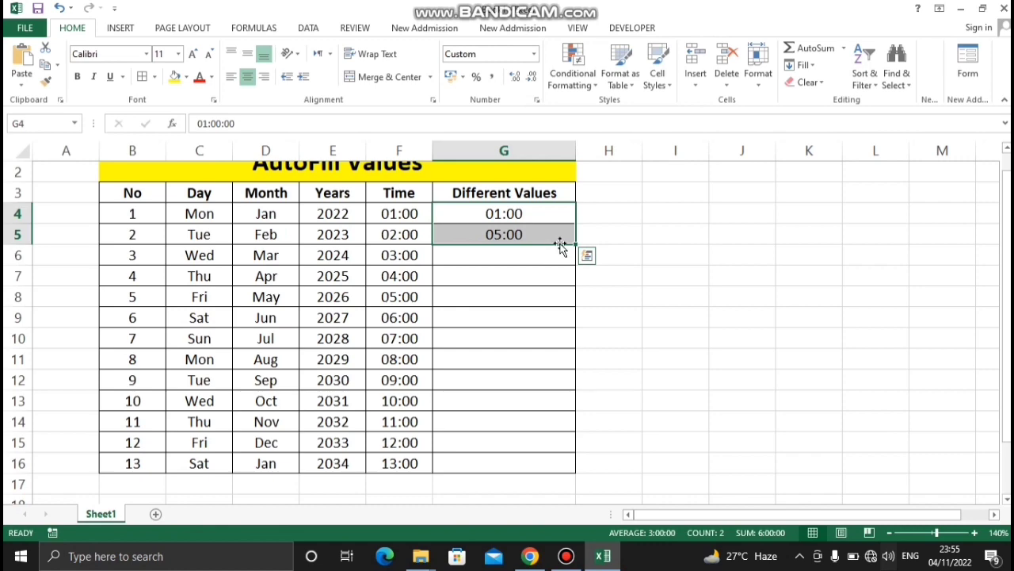
left_click_drag(576, 245, 573, 472)
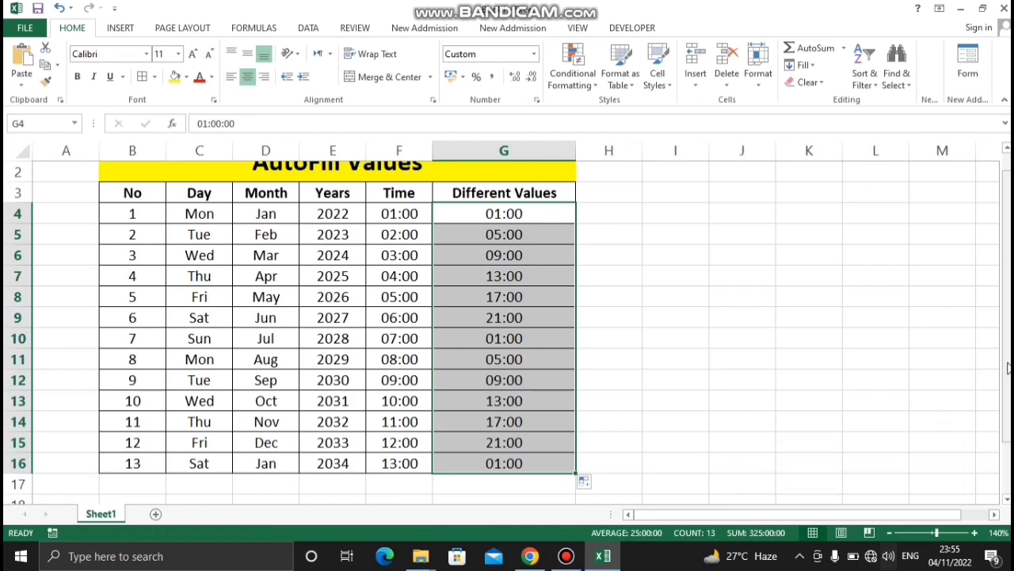
left_click_drag(1008, 367, 1008, 316)
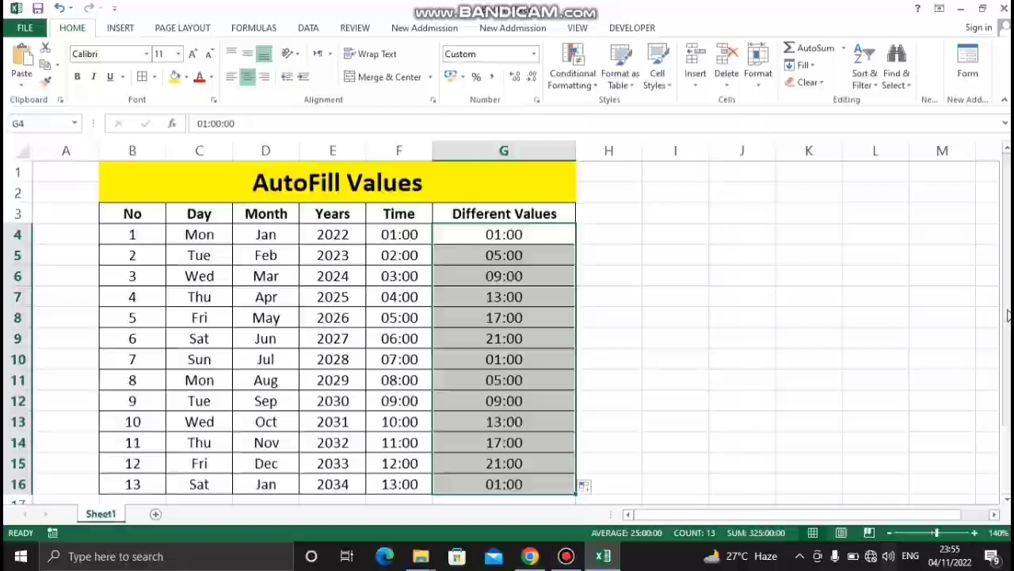